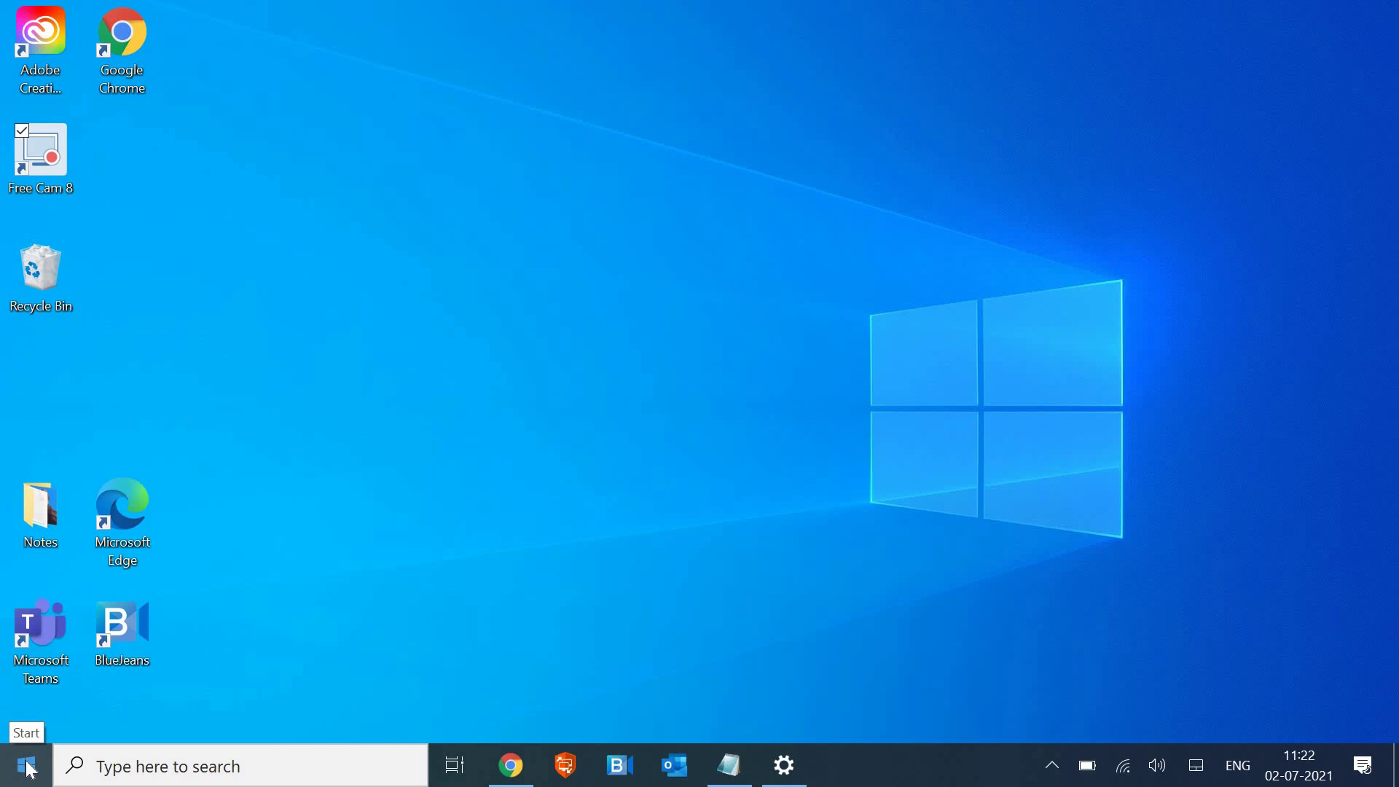
- Disable the High precision event timer under System devices and close Device Manager
{"action": "right_click", "coordinate": [26, 763]}
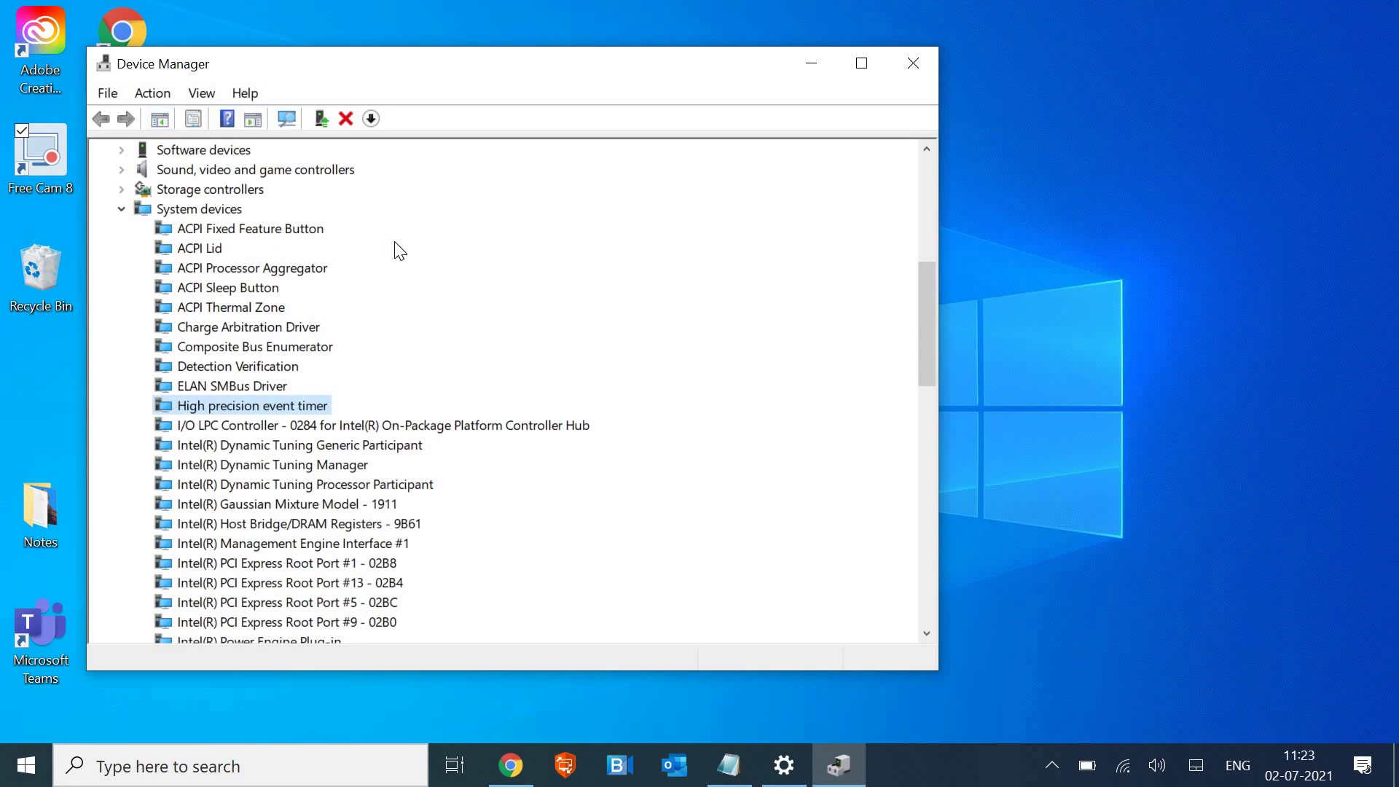
{"action": "right_click", "coordinate": [221, 408]}
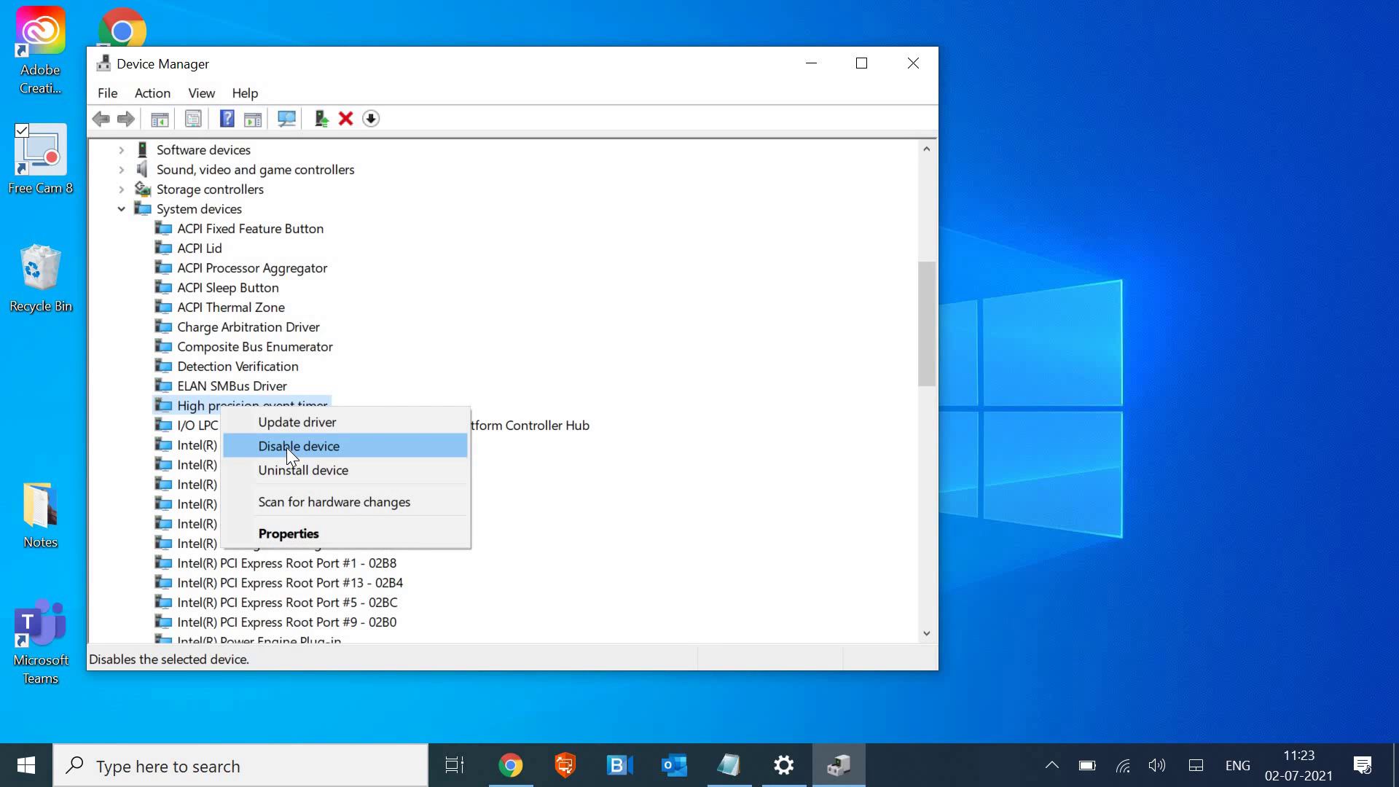
{"action": "left_click", "coordinate": [497, 354]}
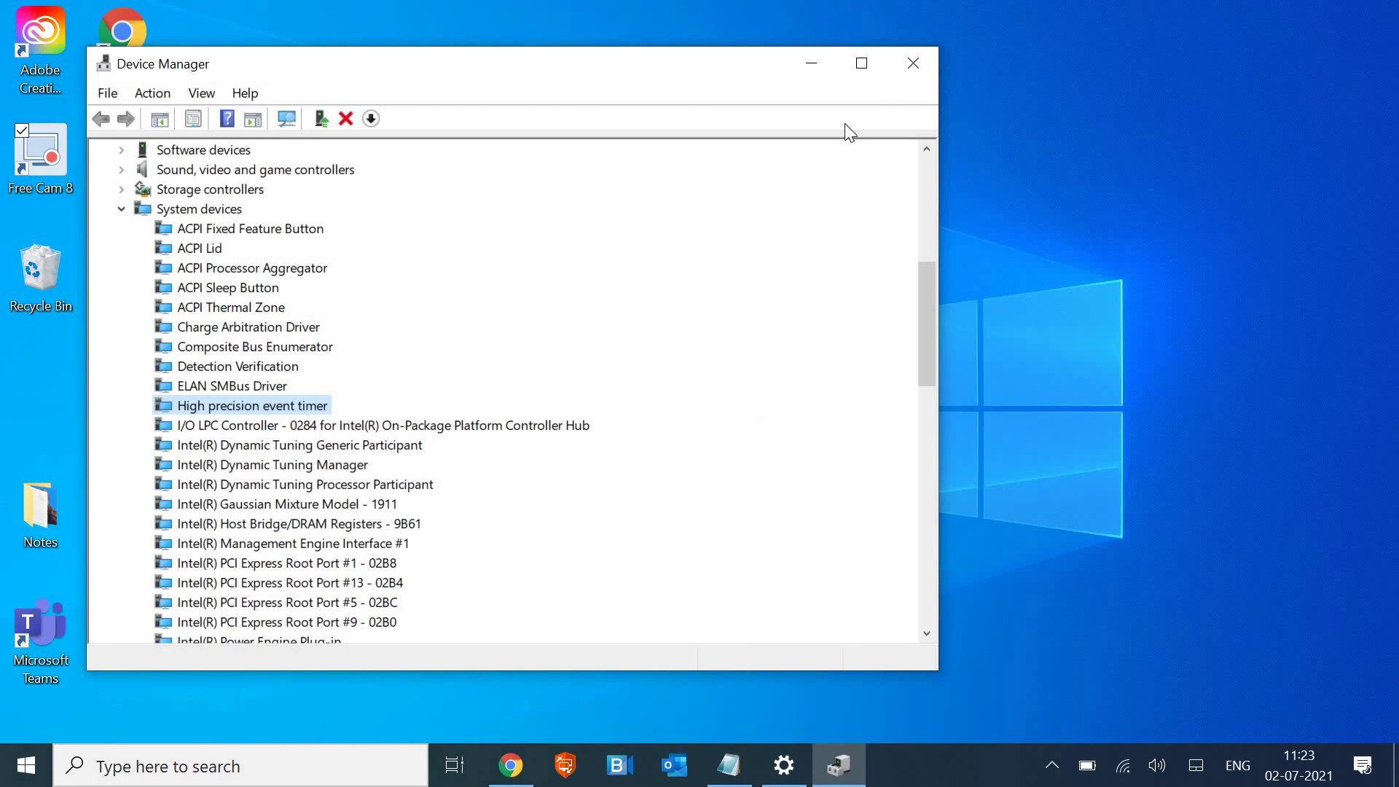
{"action": "left_click", "coordinate": [914, 65]}
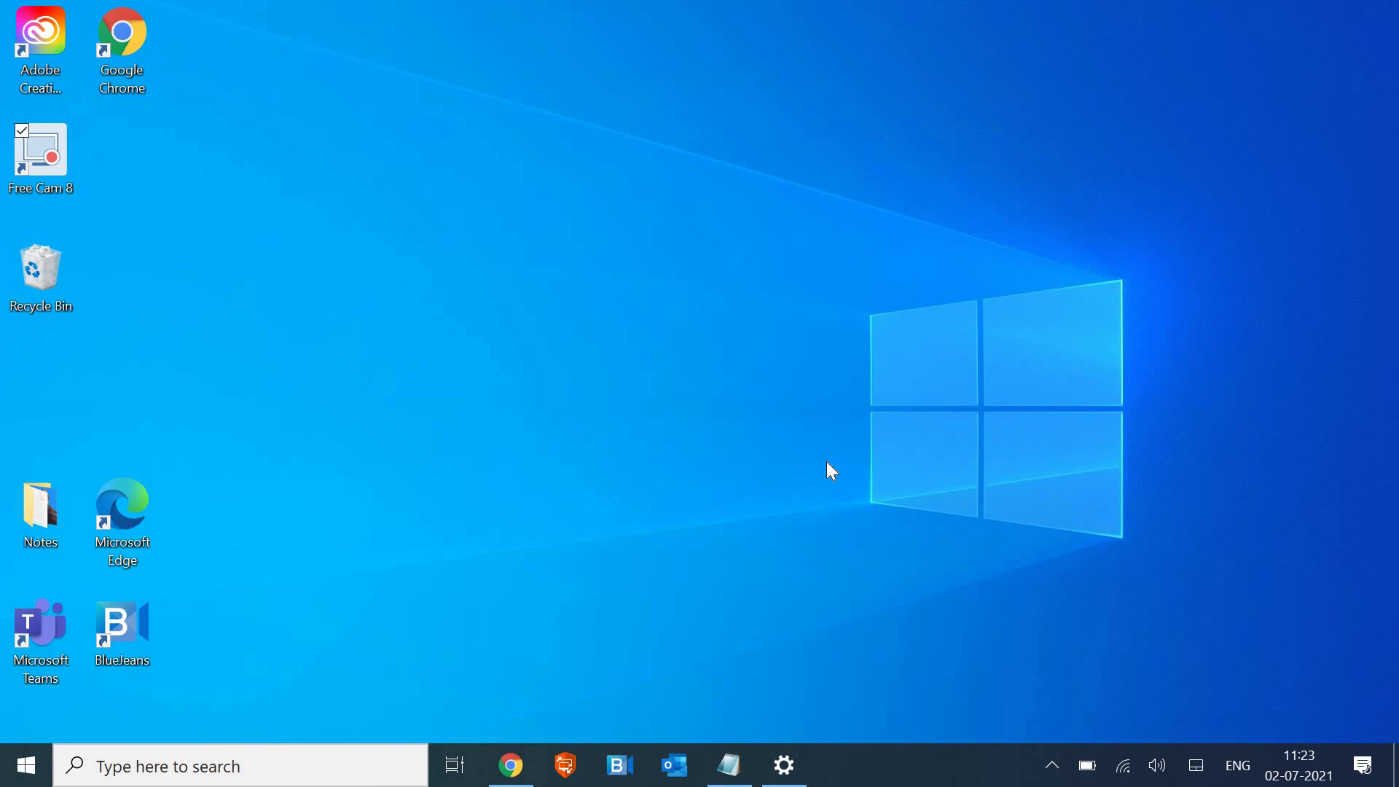
- Launch regedit from the Run box and maximize the Registry Editor window
{"action": "key", "text": "super+r"}
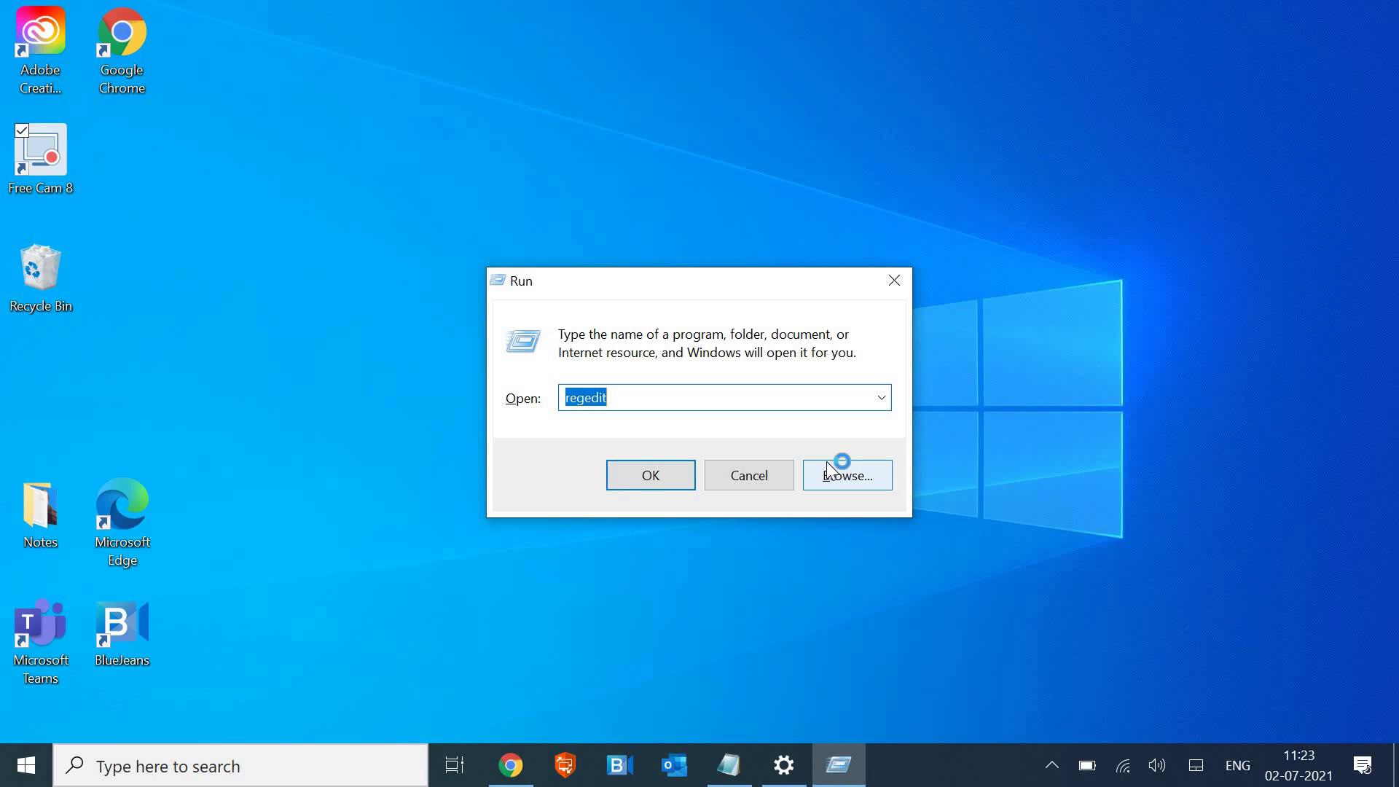
{"action": "key", "text": "Return"}
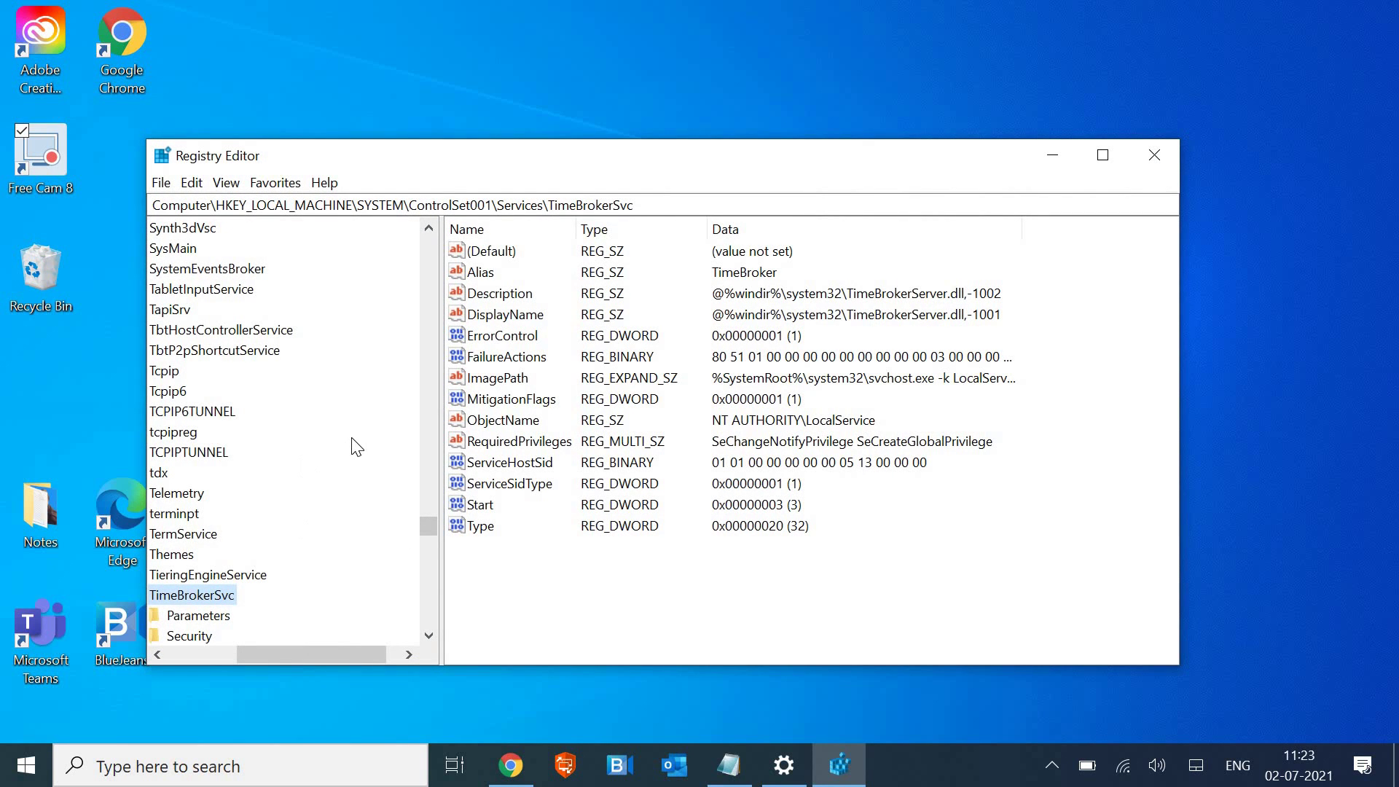
{"action": "scroll", "coordinate": [356, 446], "scroll_direction": "up", "scroll_amount": 7}
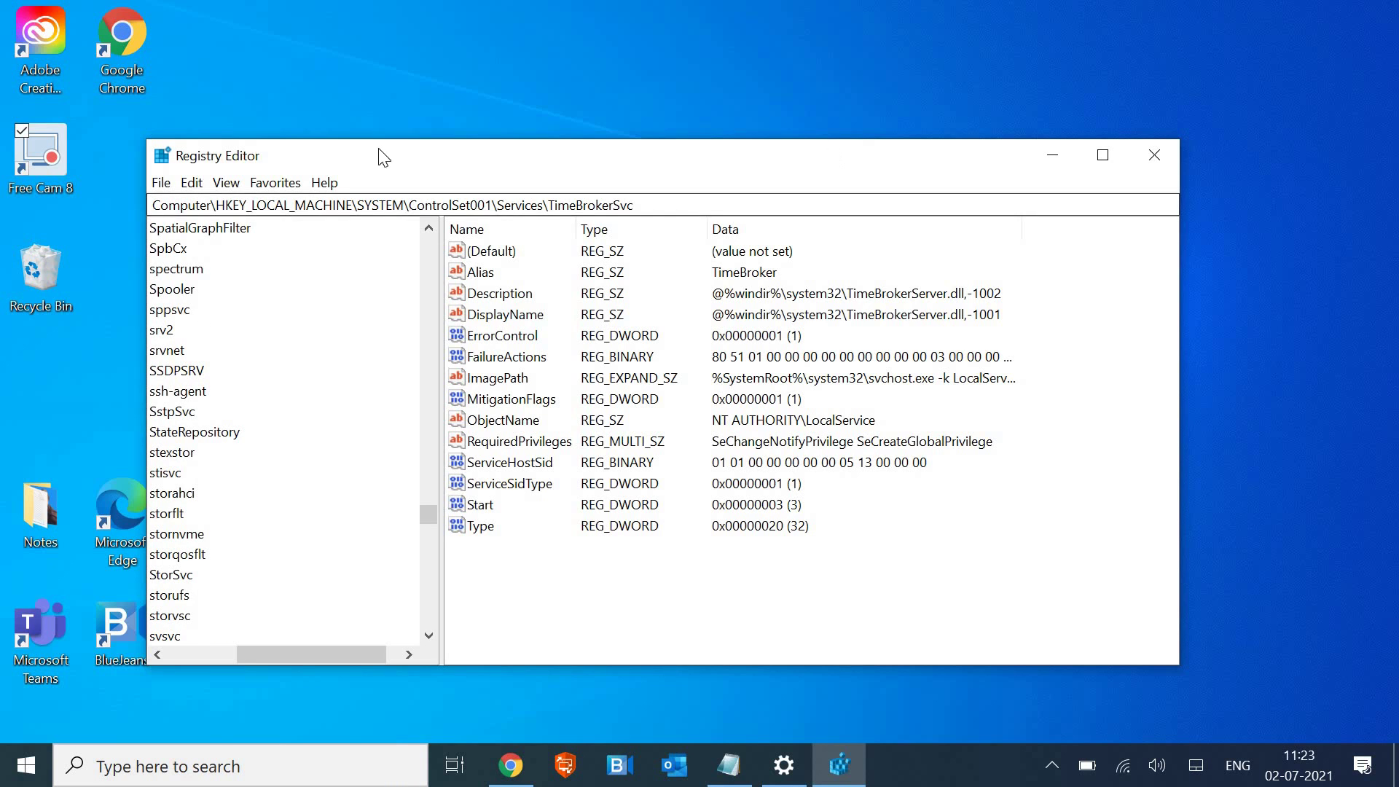
{"action": "key", "text": "super+Up"}
- Navigate the key tree to HKEY_LOCAL_MACHINE\SYSTEM\ControlSet001\Services
{"action": "left_click", "coordinate": [20, 733]}
{"action": "scroll", "coordinate": [131, 513], "scroll_direction": "up", "scroll_amount": 20}
{"action": "scroll", "coordinate": [137, 510], "scroll_direction": "up", "scroll_amount": 20}
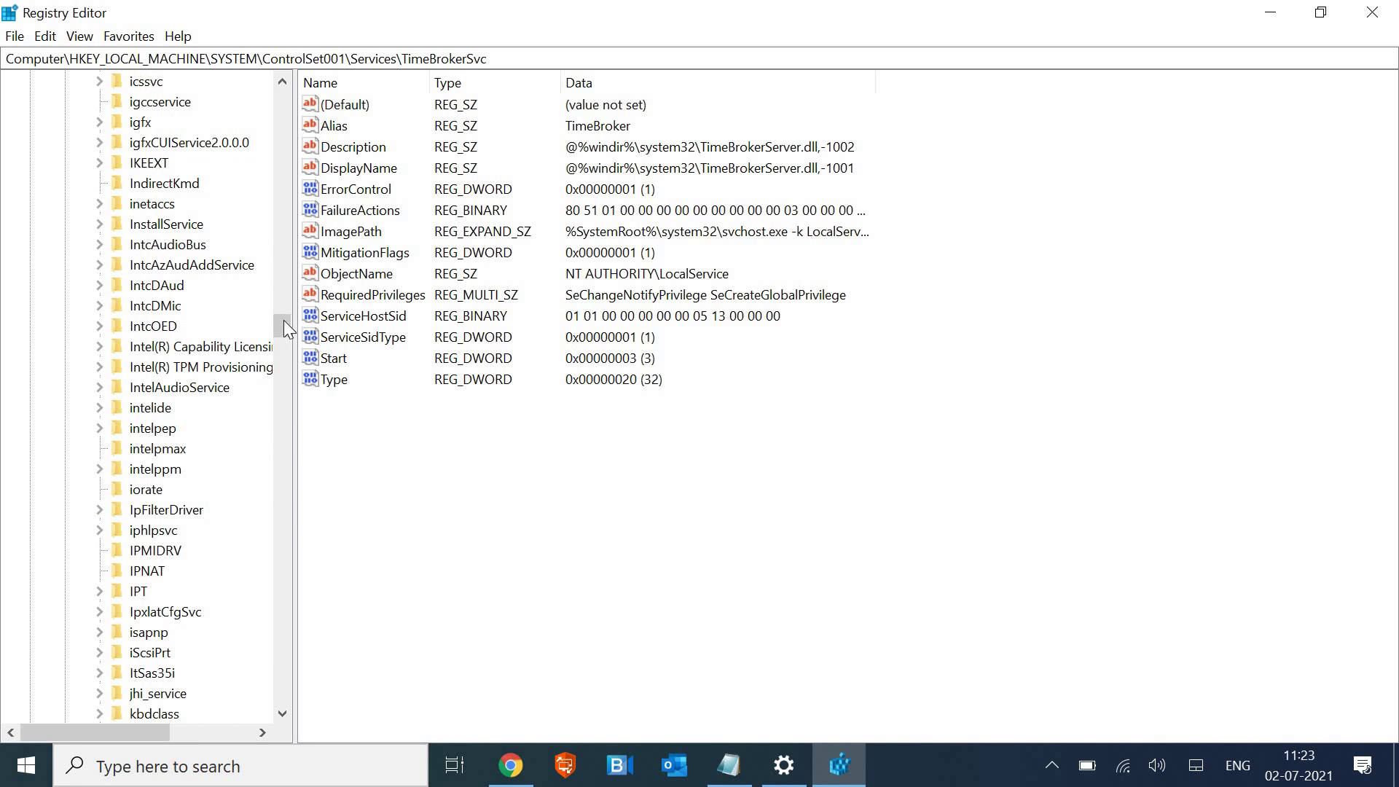
{"action": "scroll", "coordinate": [281, 122], "scroll_direction": "up", "scroll_amount": 20}
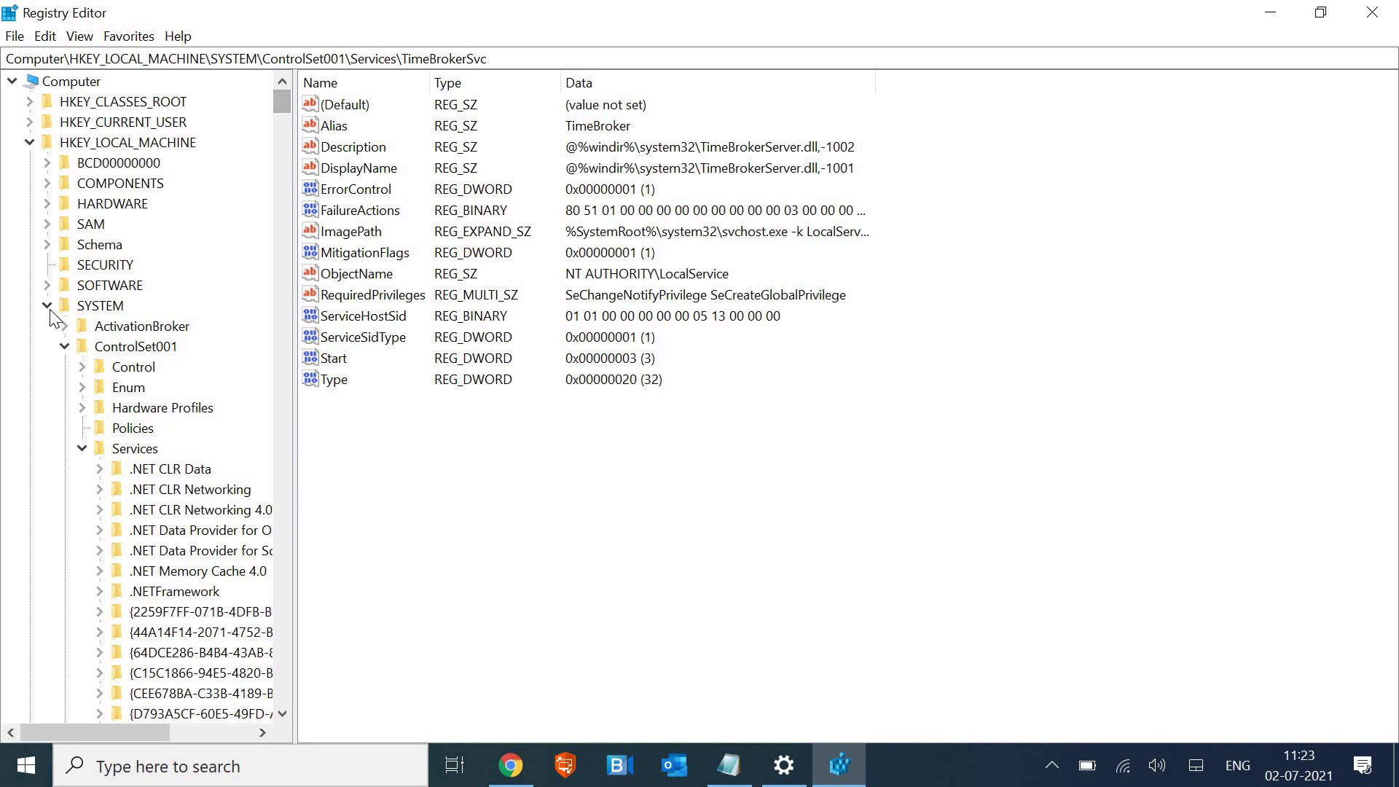
{"action": "left_click", "coordinate": [48, 307]}
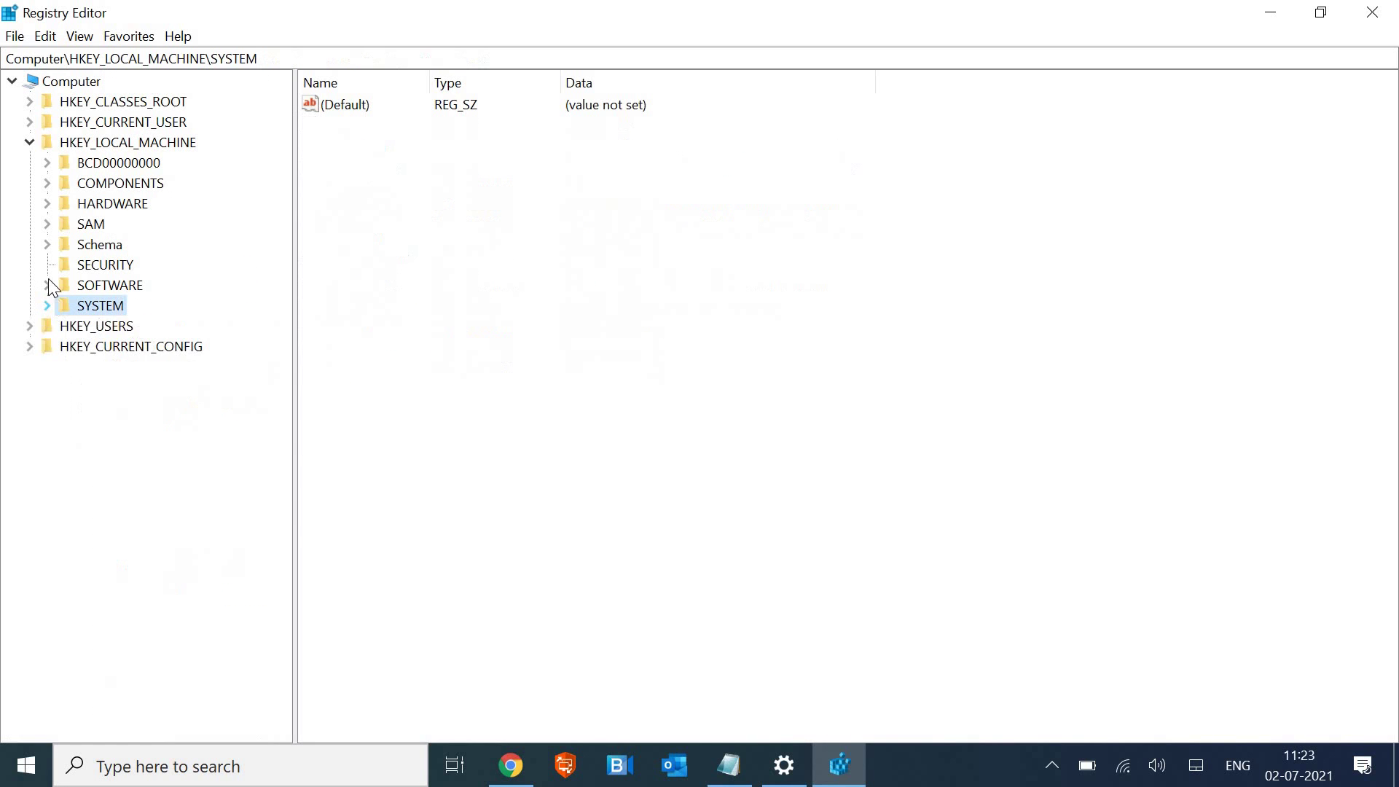
{"action": "left_click", "coordinate": [33, 141]}
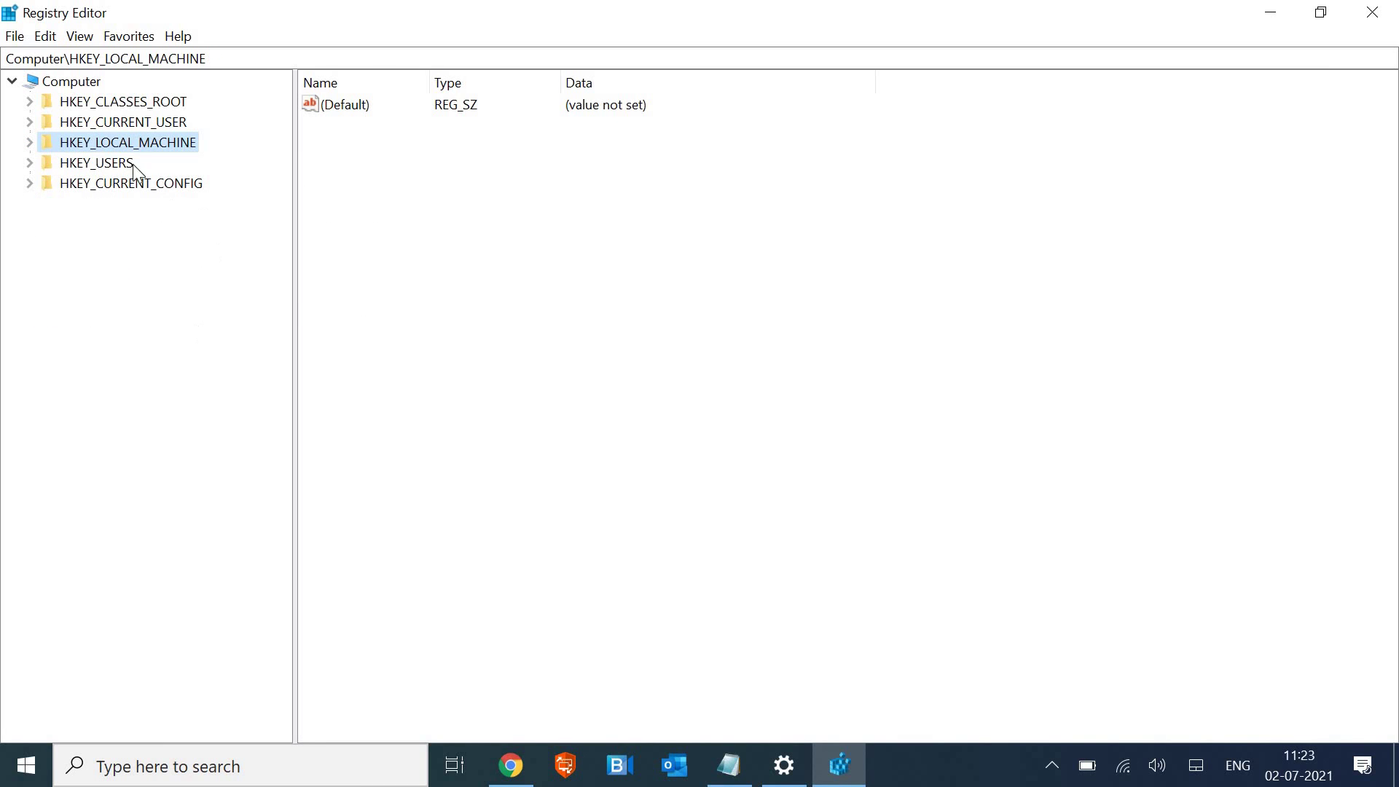
{"action": "left_click", "coordinate": [29, 143]}
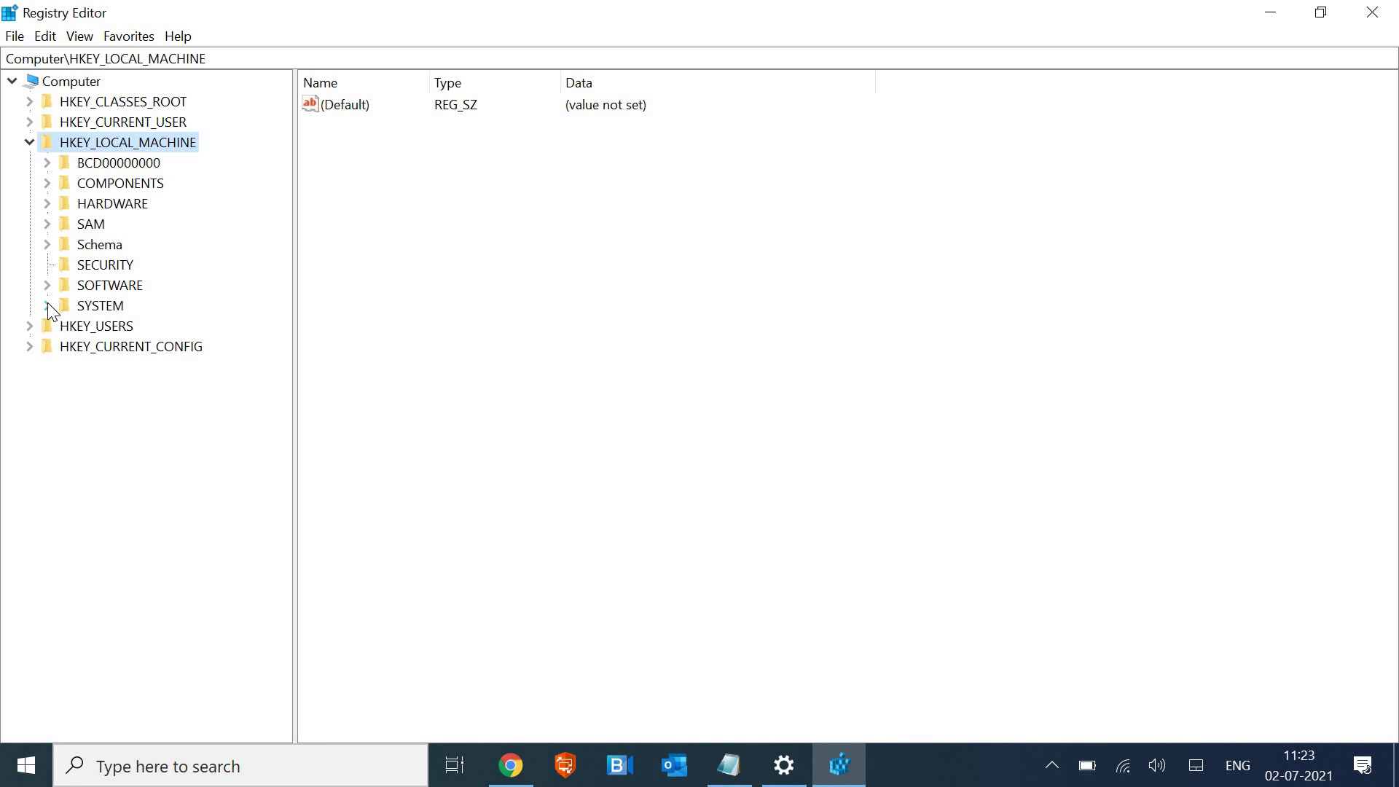
{"action": "left_click", "coordinate": [47, 306]}
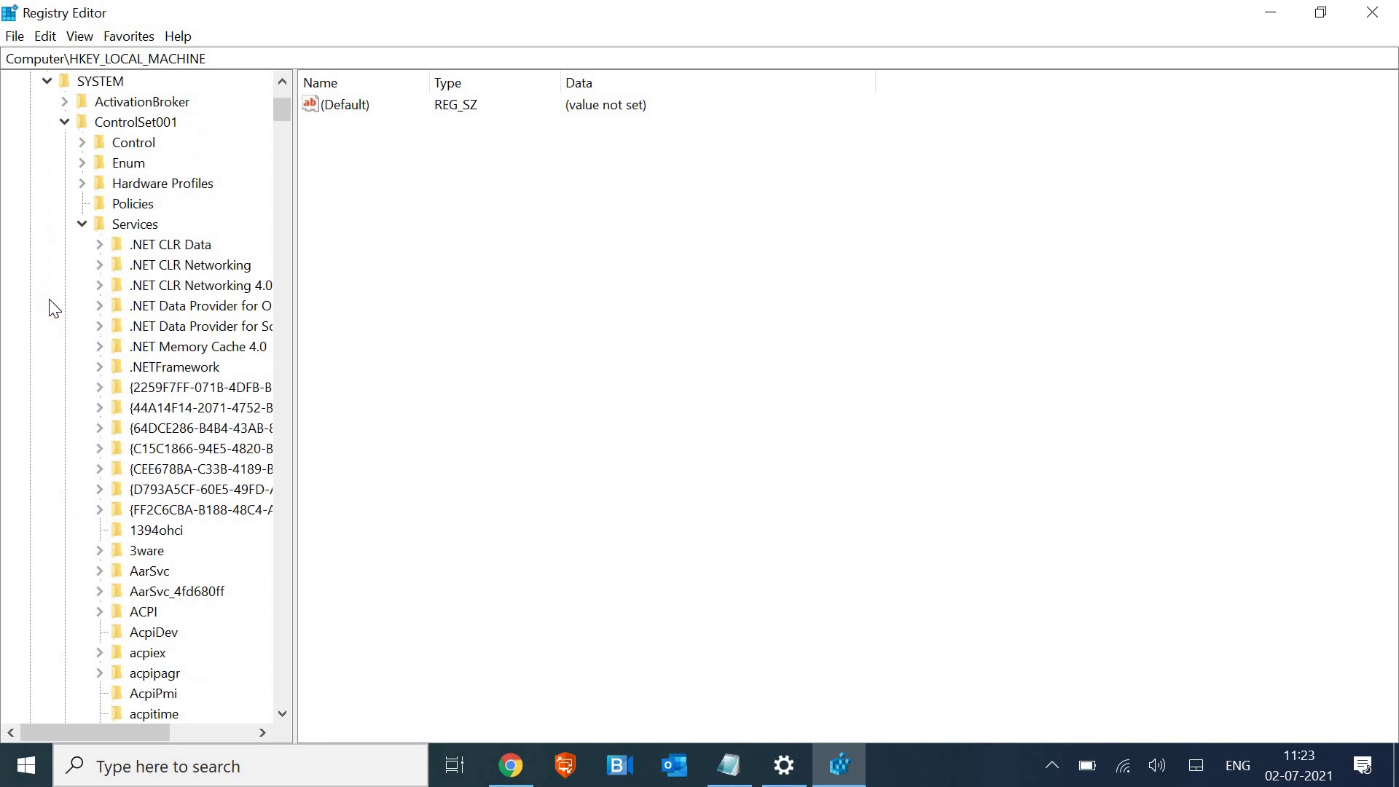
{"action": "left_click", "coordinate": [81, 225]}
{"action": "left_click", "coordinate": [65, 245]}
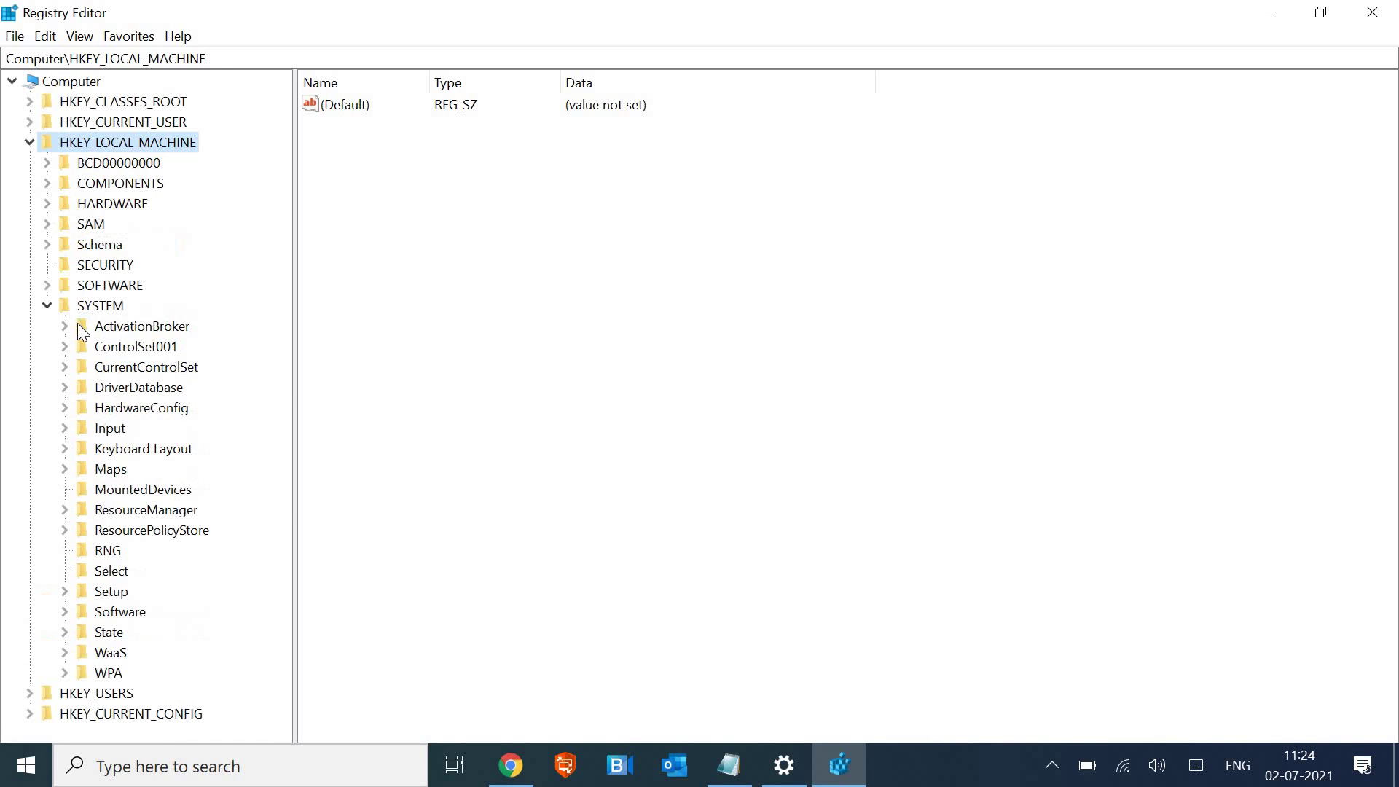
{"action": "left_click", "coordinate": [128, 348]}
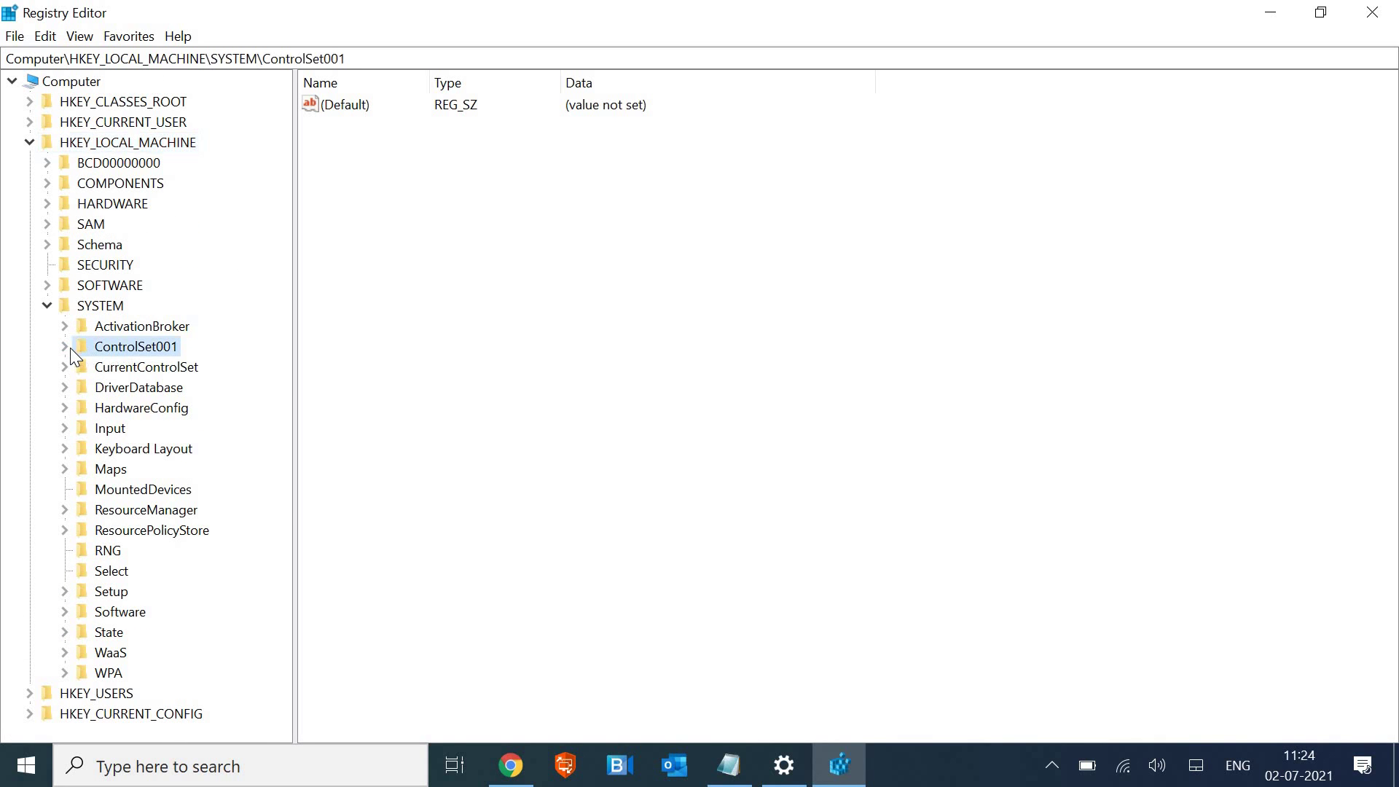
{"action": "left_click", "coordinate": [64, 347]}
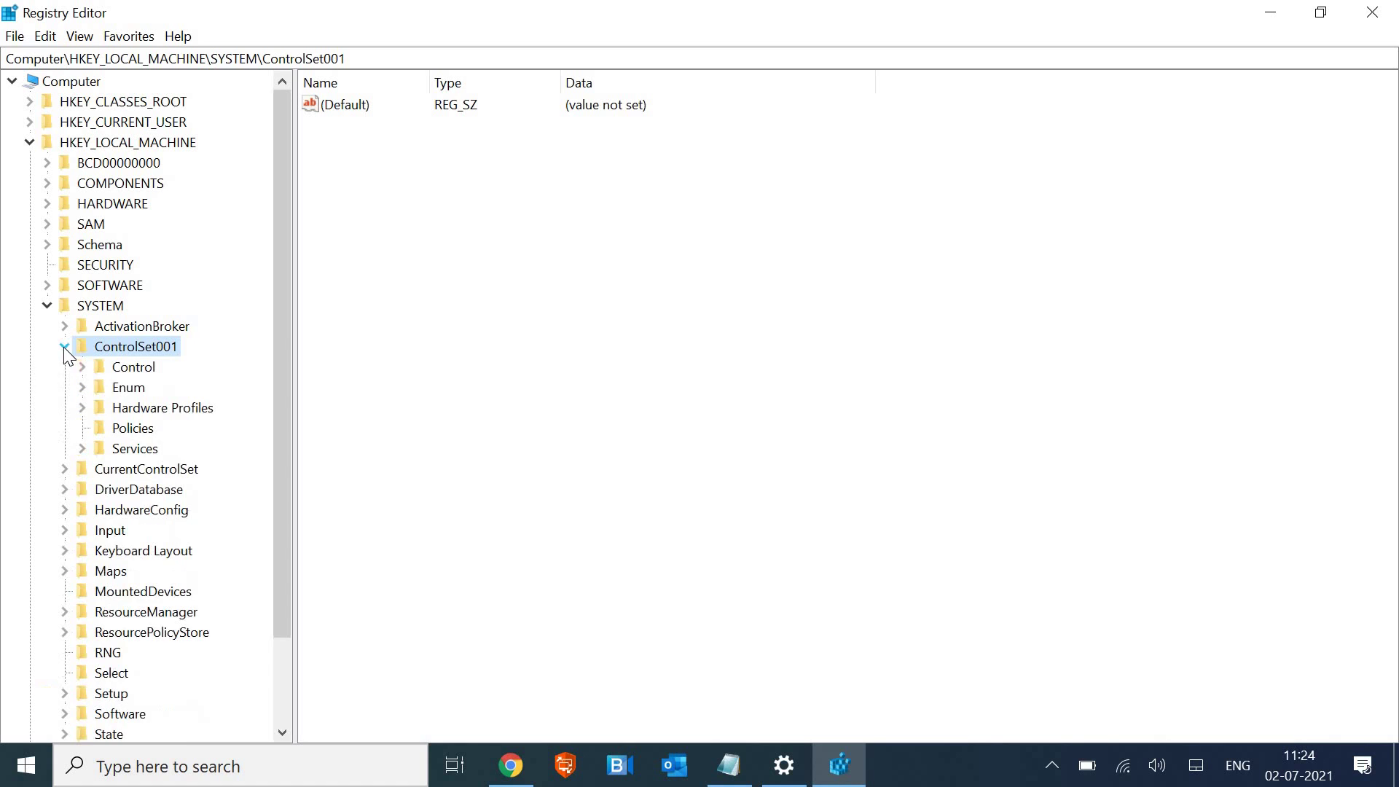
{"action": "left_click", "coordinate": [117, 450]}
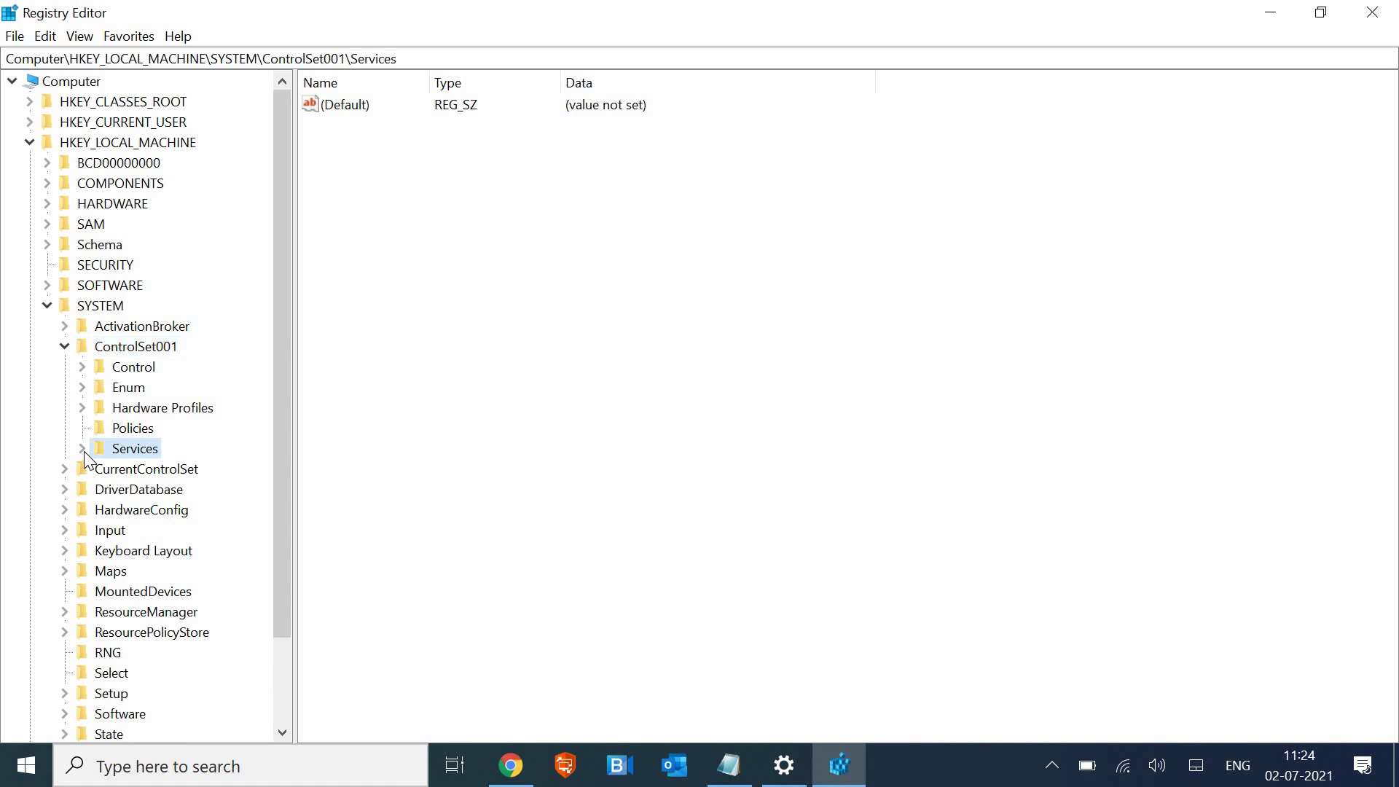
- Expand Services and select the TimeBrokerSvc service key
{"action": "left_click", "coordinate": [83, 449]}
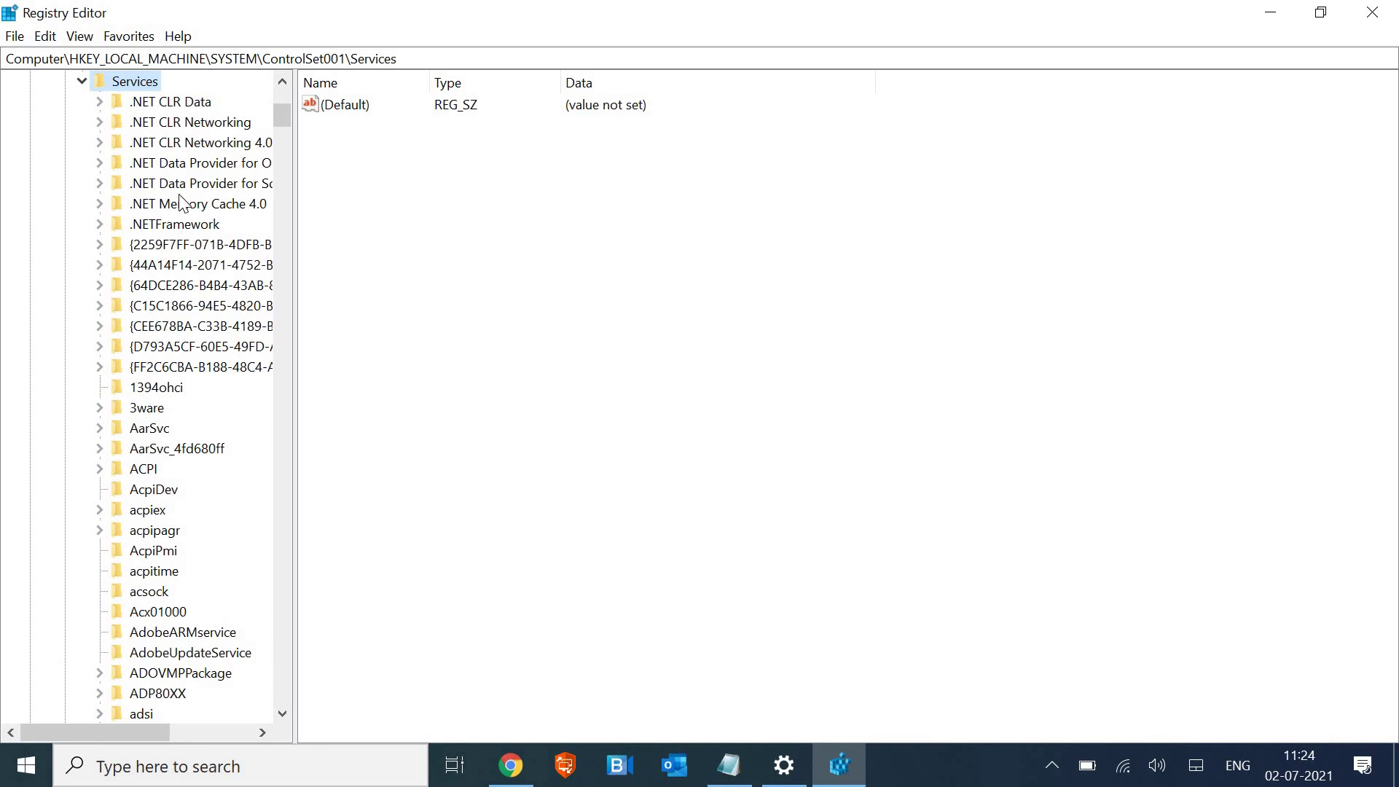
{"action": "left_click", "coordinate": [149, 472]}
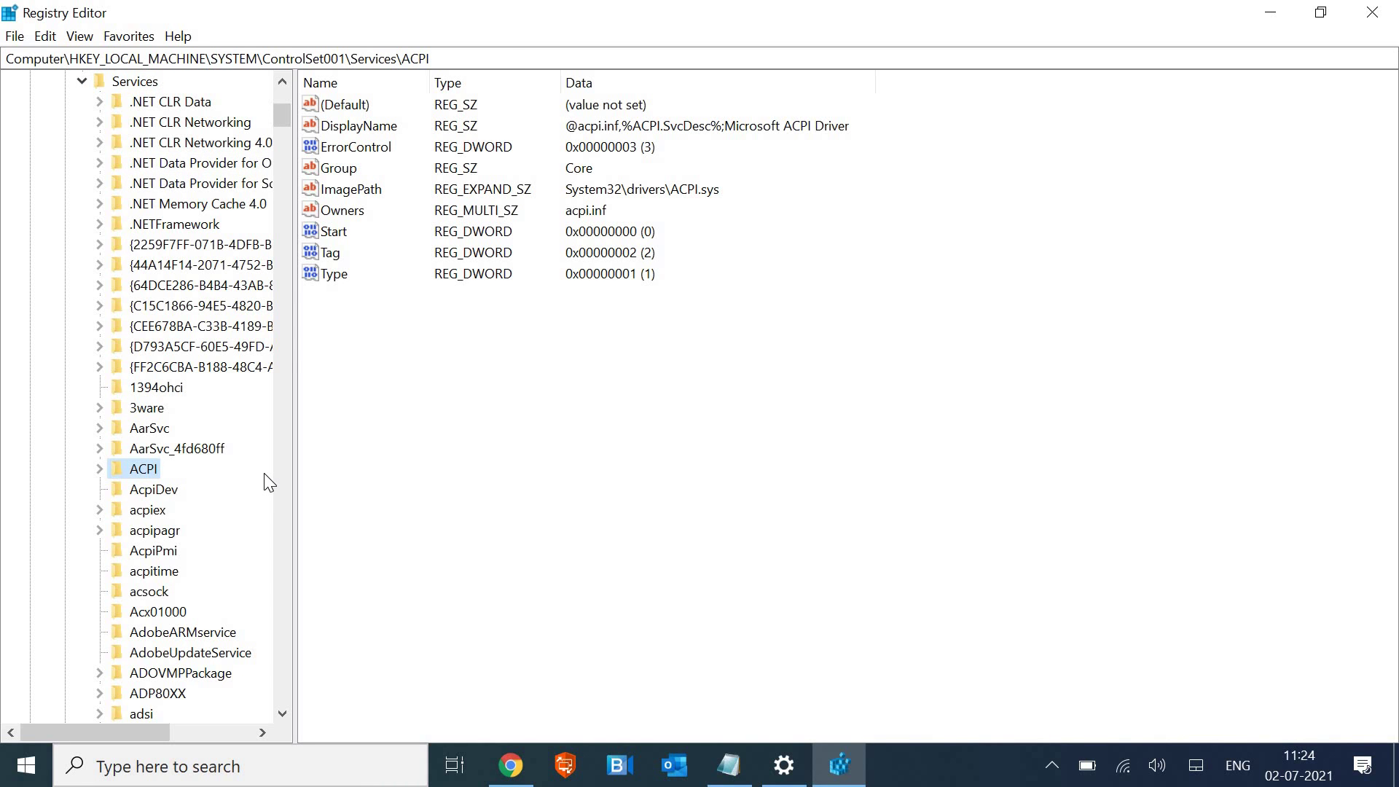
{"action": "key", "text": "t"}
{"action": "scroll", "coordinate": [268, 481], "scroll_direction": "down", "scroll_amount": 5}
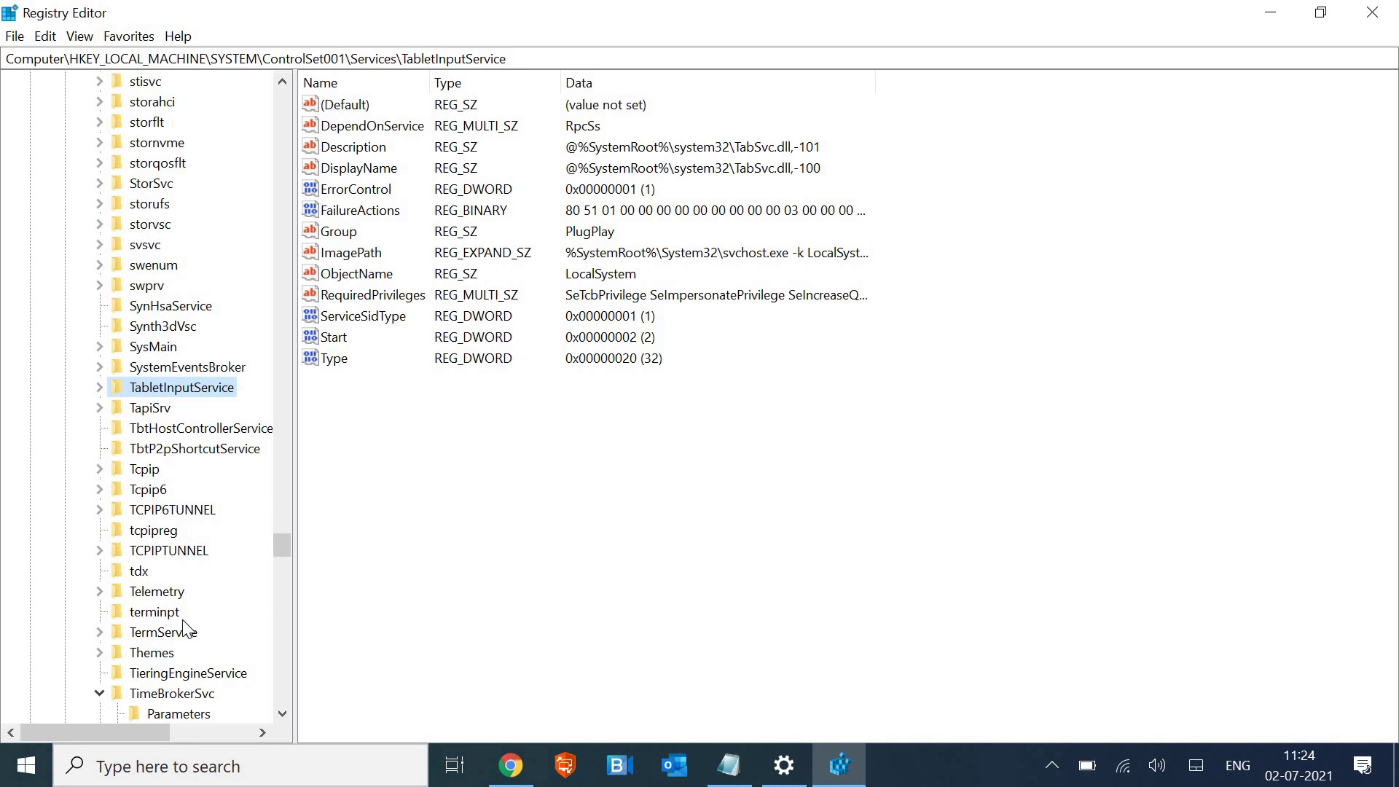
{"action": "left_click", "coordinate": [179, 694]}
{"action": "scroll", "coordinate": [193, 678], "scroll_direction": "down", "scroll_amount": 2}
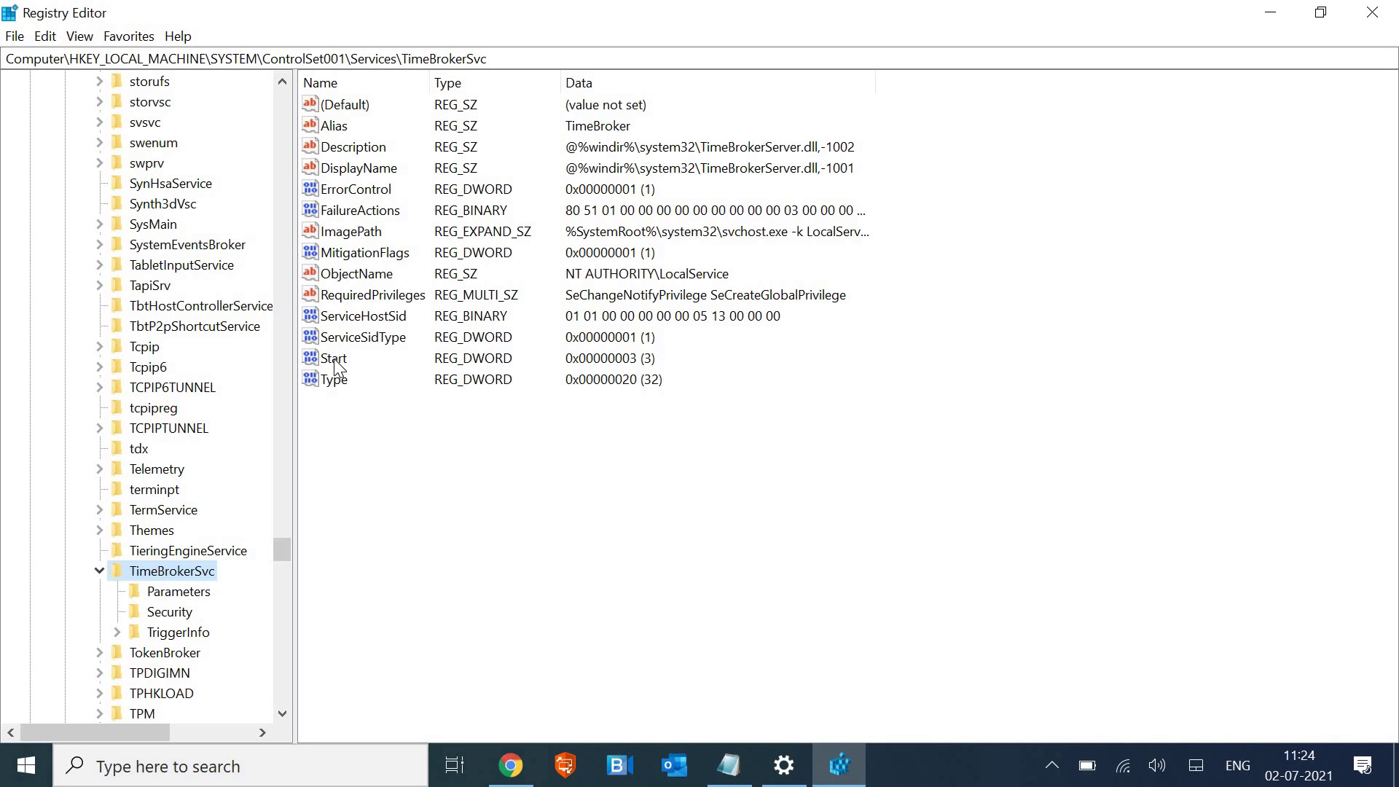
- Change TimeBrokerSvc's Start value data to 4 and close Registry Editor
{"action": "left_click", "coordinate": [335, 359]}
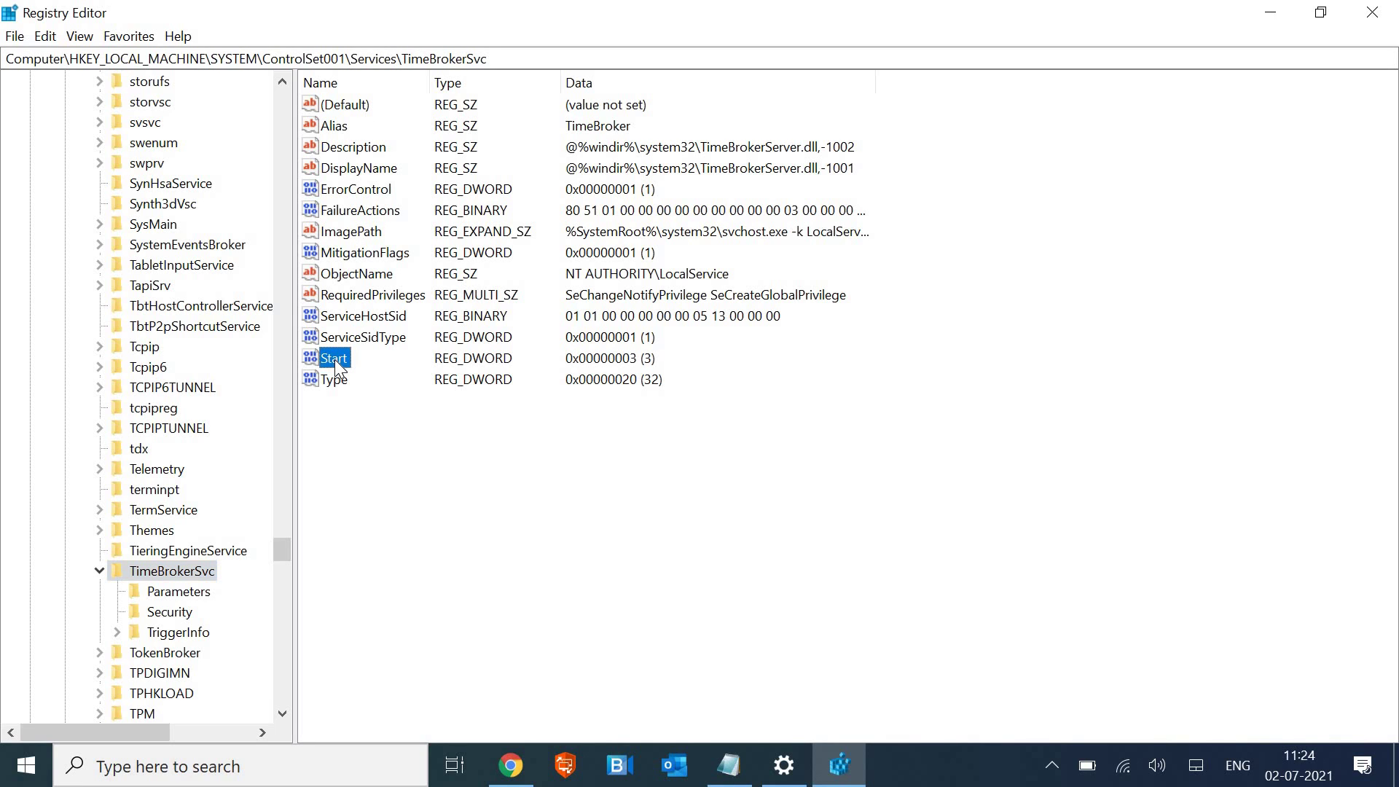
{"action": "right_click", "coordinate": [336, 359]}
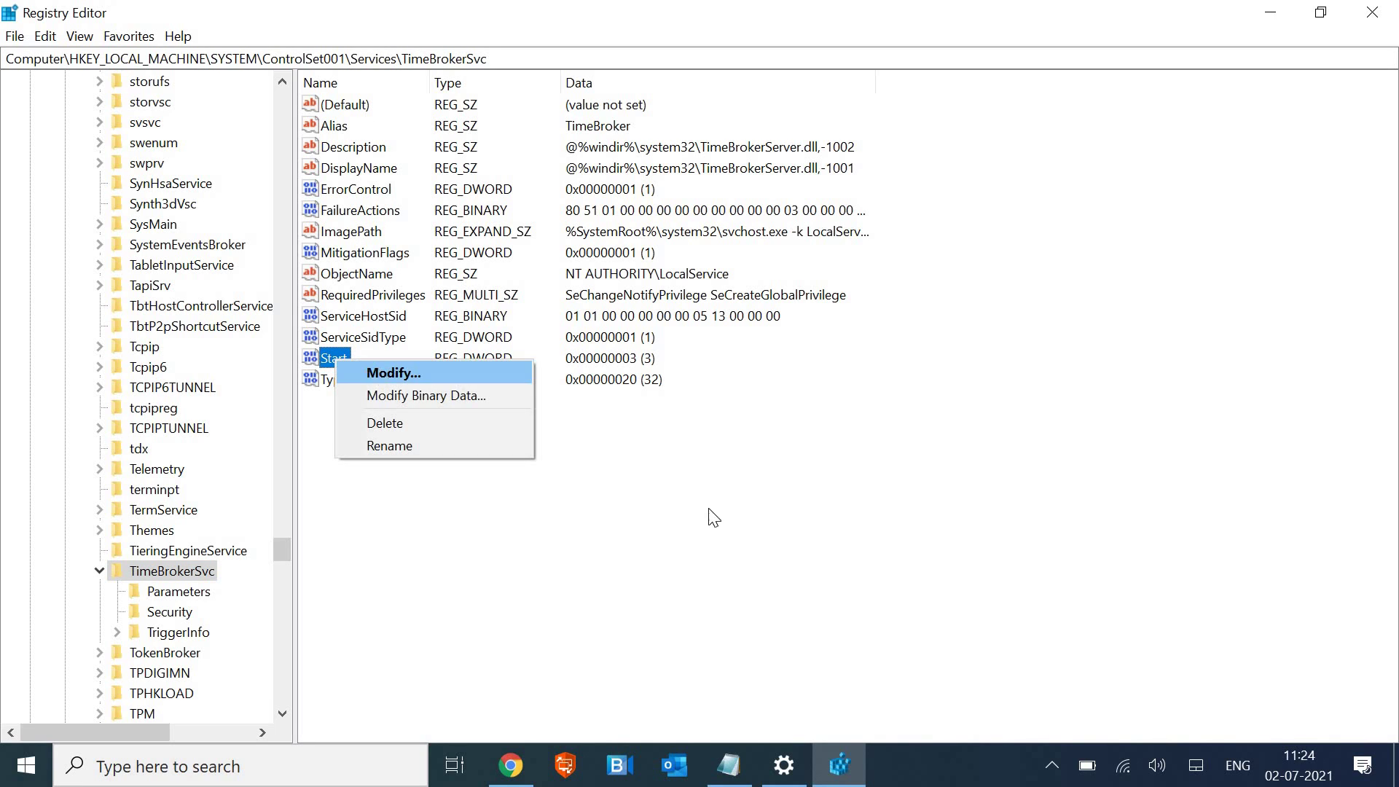
{"action": "left_click", "coordinate": [379, 373]}
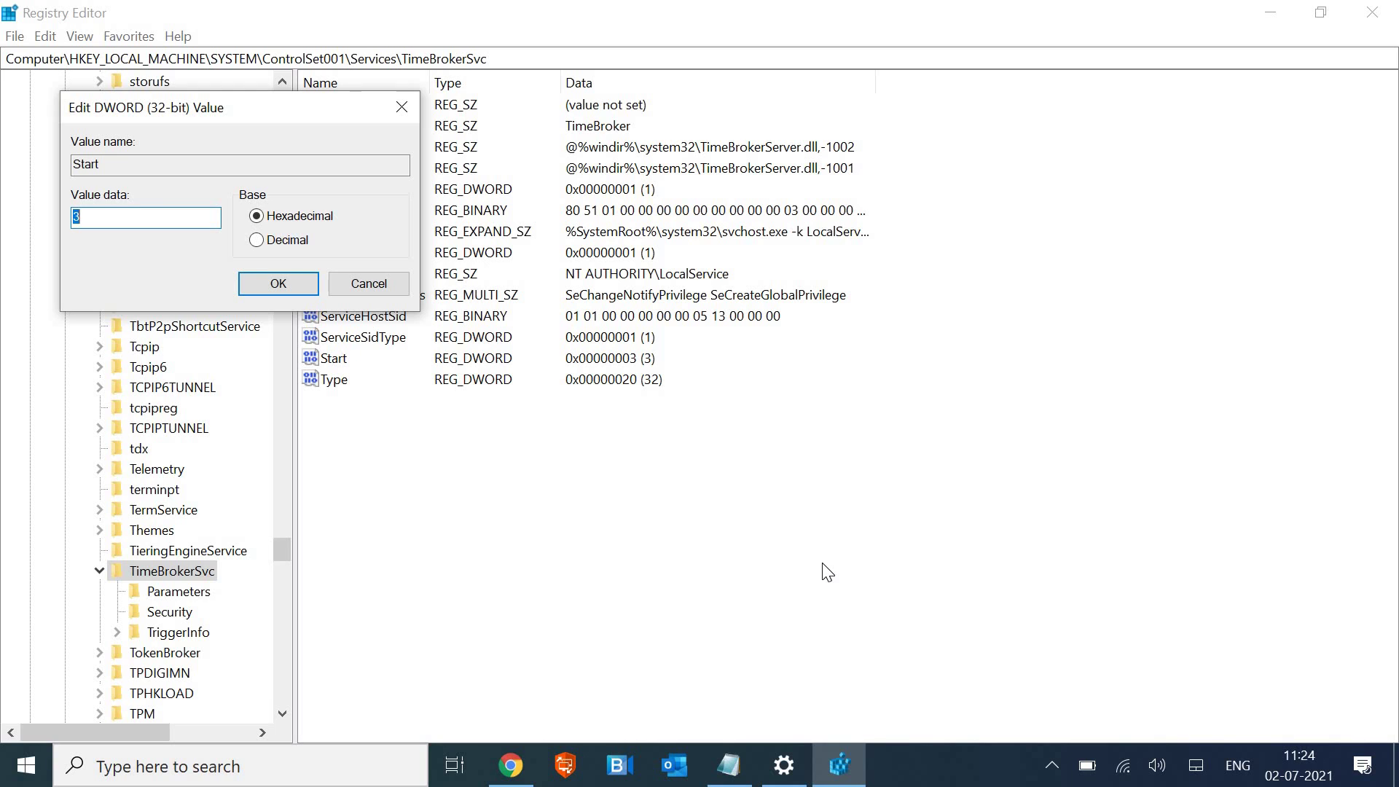
{"action": "type", "text": "4"}
{"action": "key", "text": "Return"}
{"action": "left_click", "coordinate": [1373, 12]}
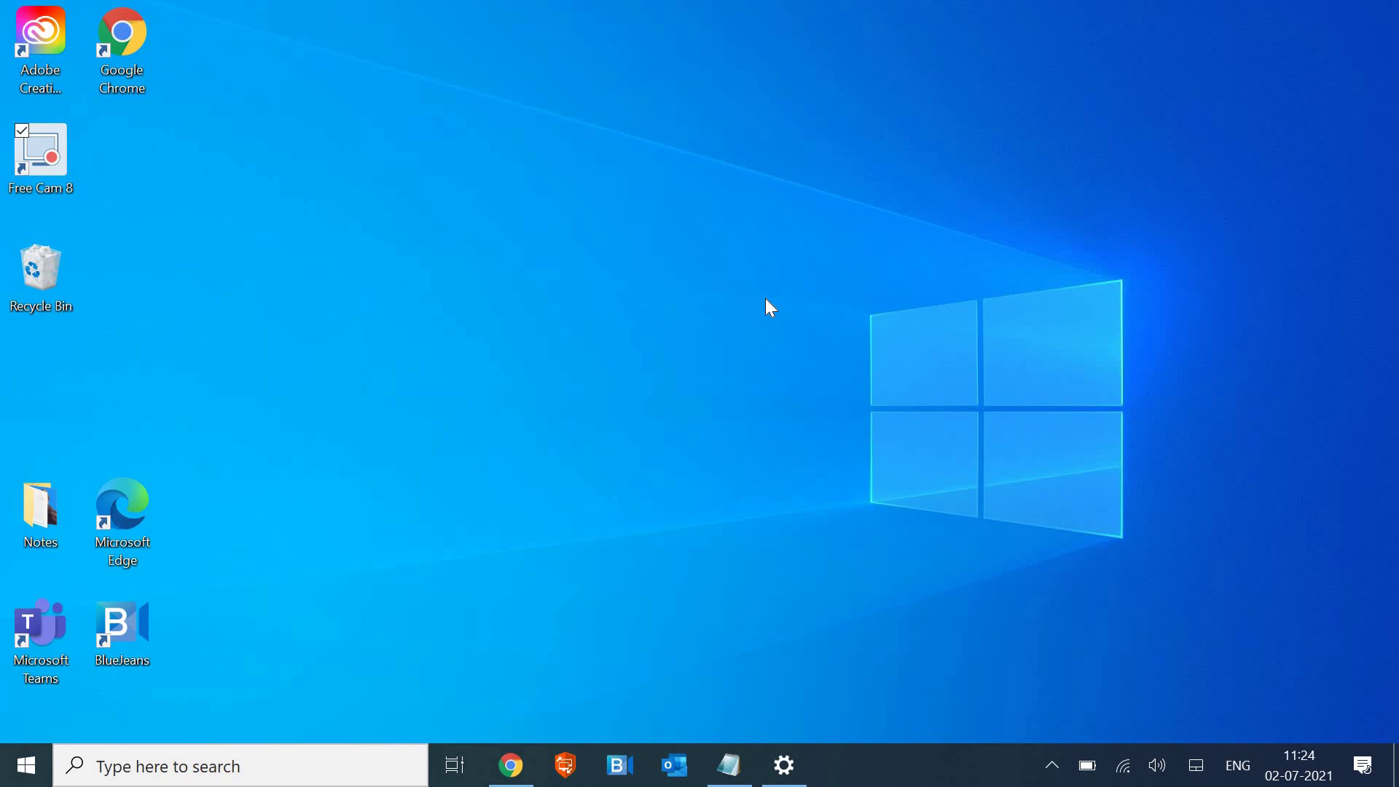
- Find cmd, enter SFC /scannow in an administrator Command Prompt, then close it
{"action": "left_click", "coordinate": [116, 769]}
{"action": "type", "text": "cmd"}
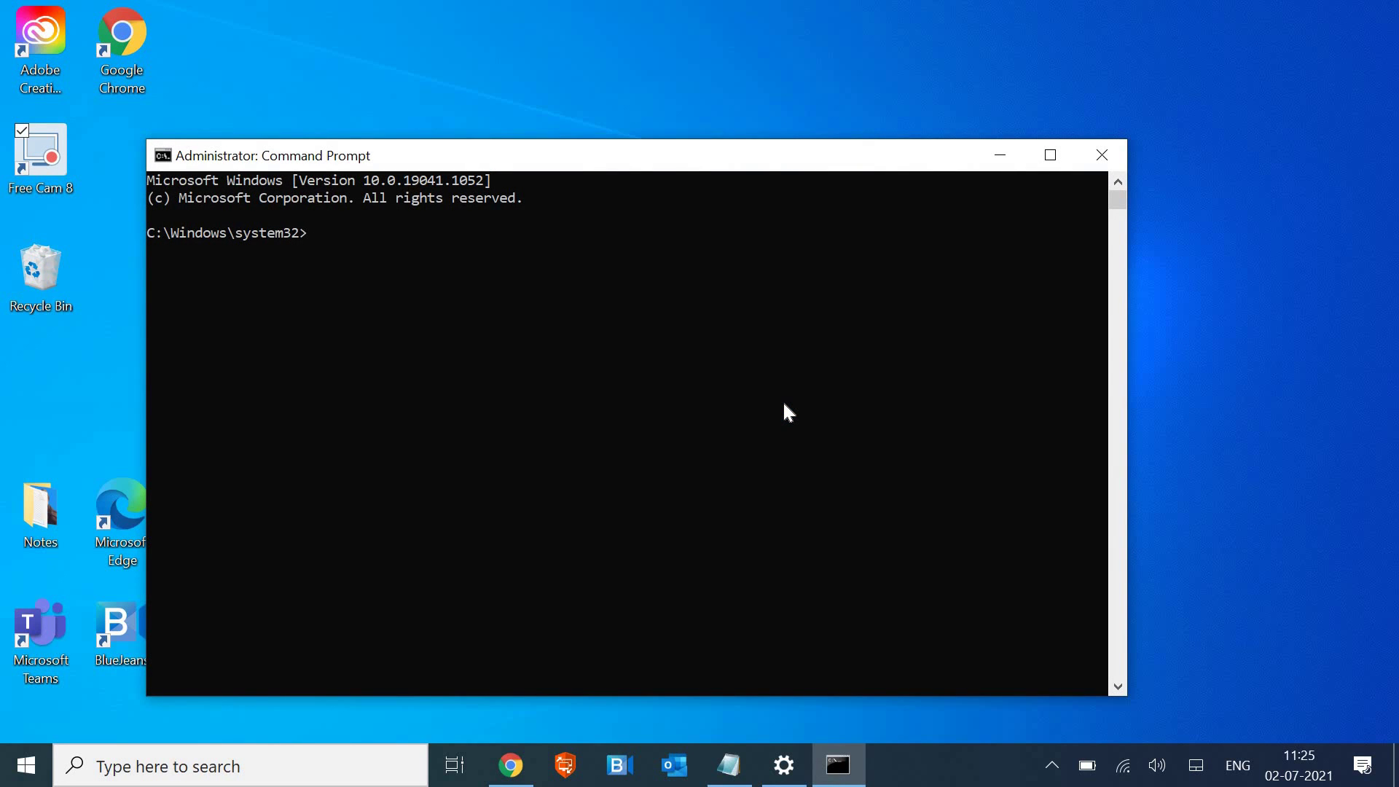
{"action": "type", "text": "SFC /scannow"}
{"action": "left_click", "coordinate": [1101, 156]}
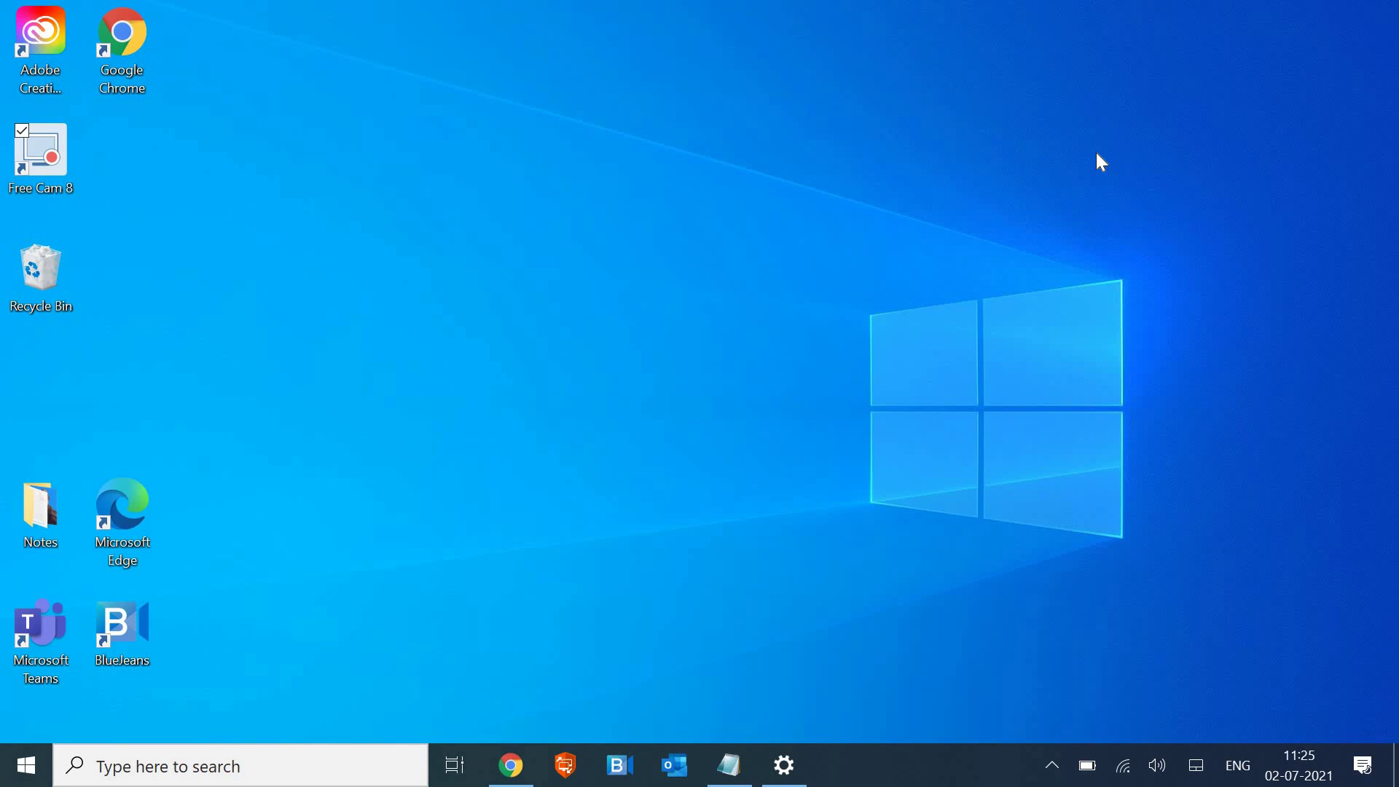
- Search 'power' and open the power plan editing page
{"action": "left_click", "coordinate": [176, 769]}
{"action": "type", "text": "pow"}
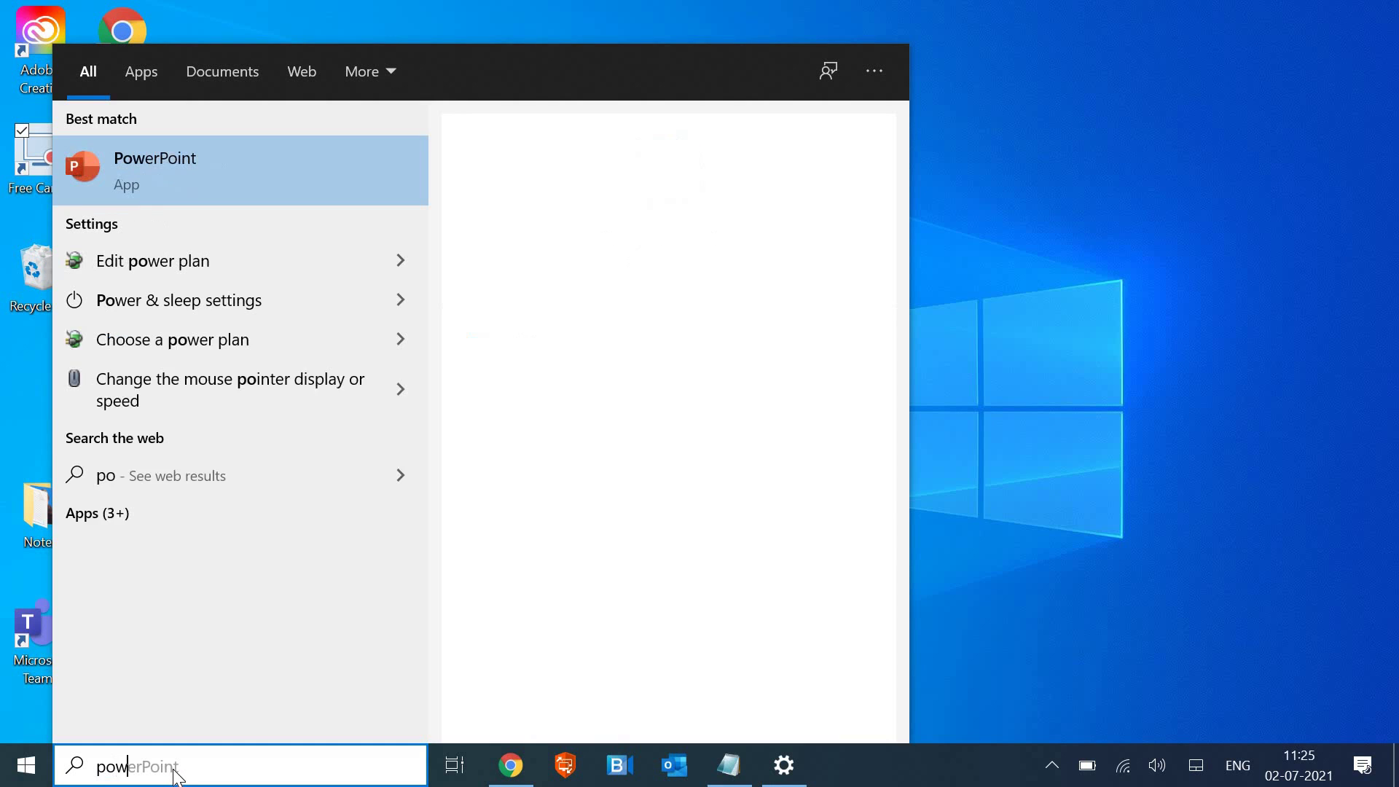
{"action": "type", "text": "er"}
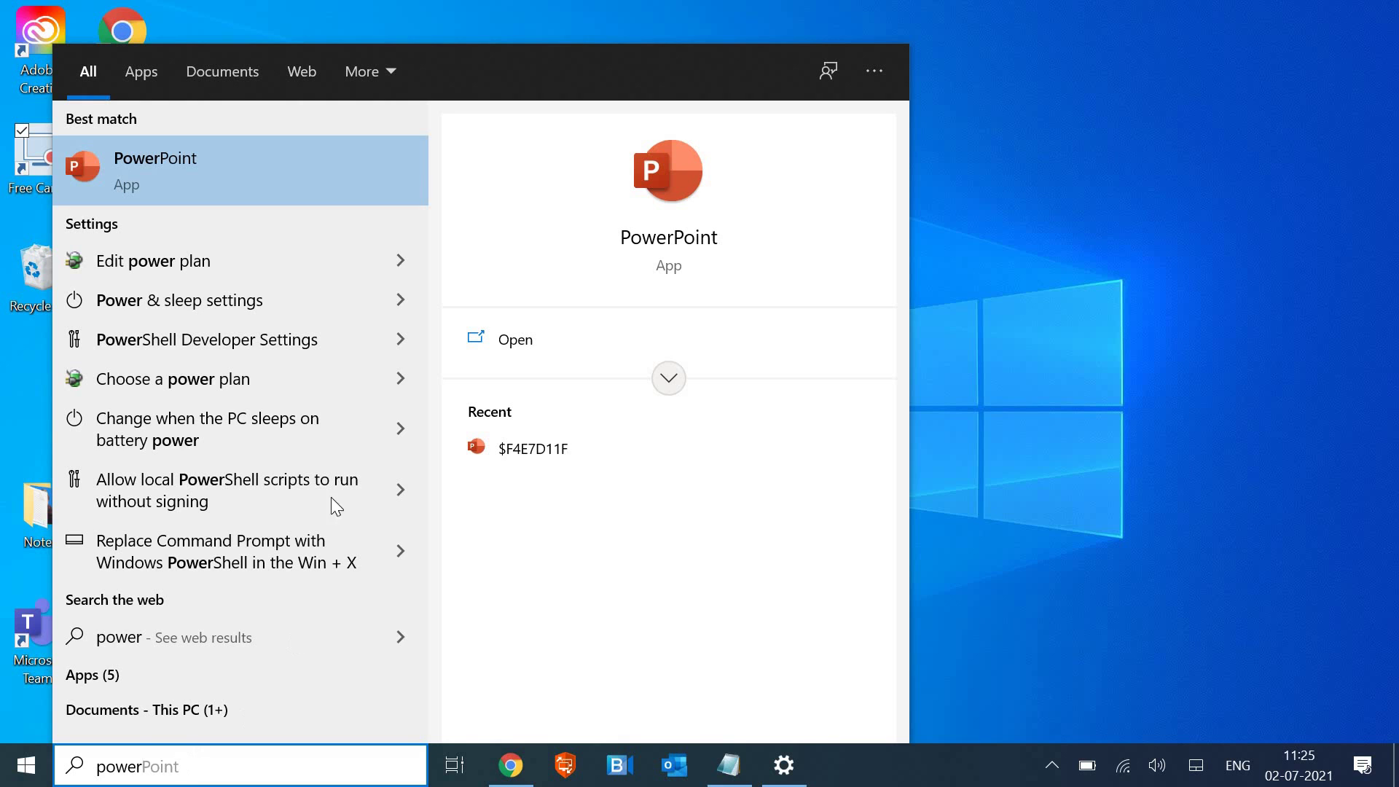
{"action": "left_click", "coordinate": [259, 255]}
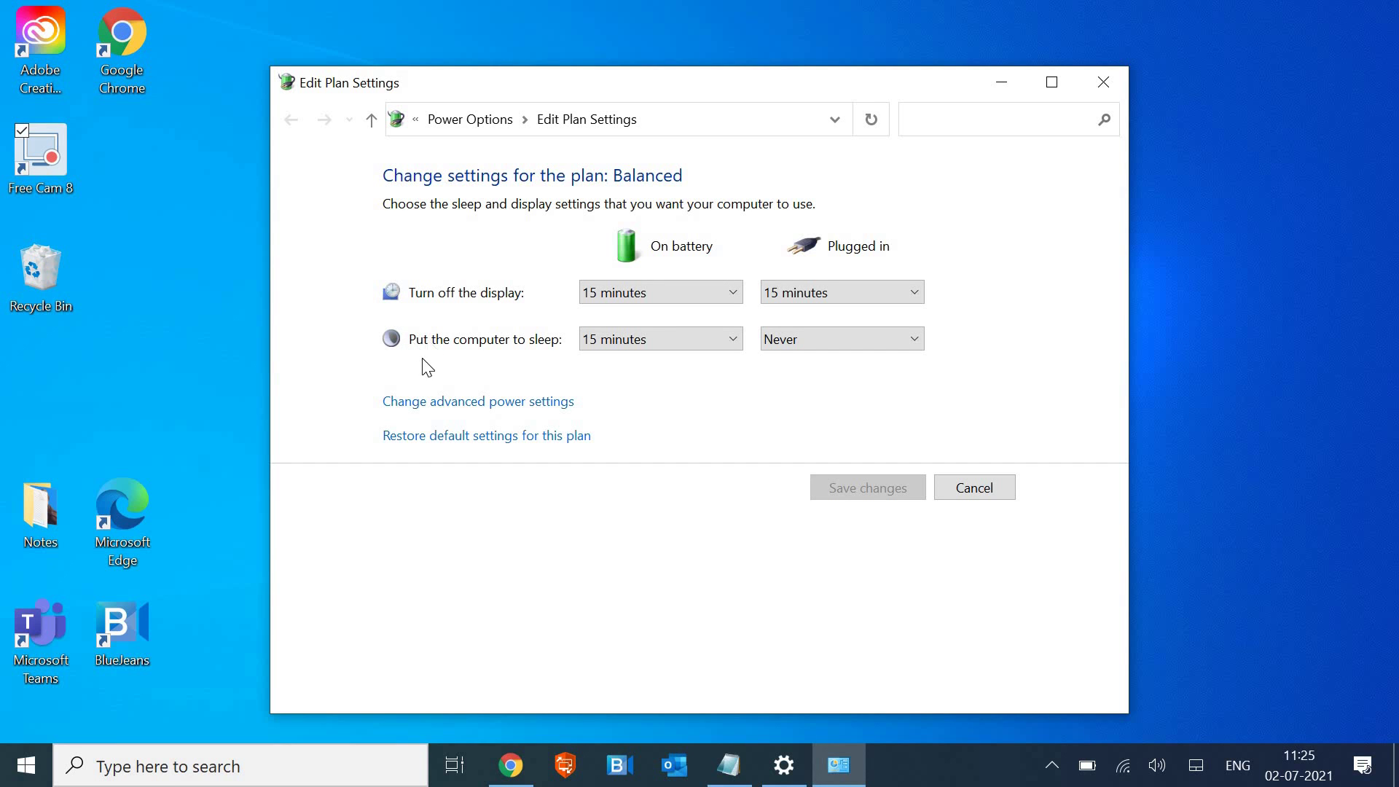
- Search 'cont', open Control Panel, and switch View by to show all items as small icons
{"action": "left_click", "coordinate": [181, 773]}
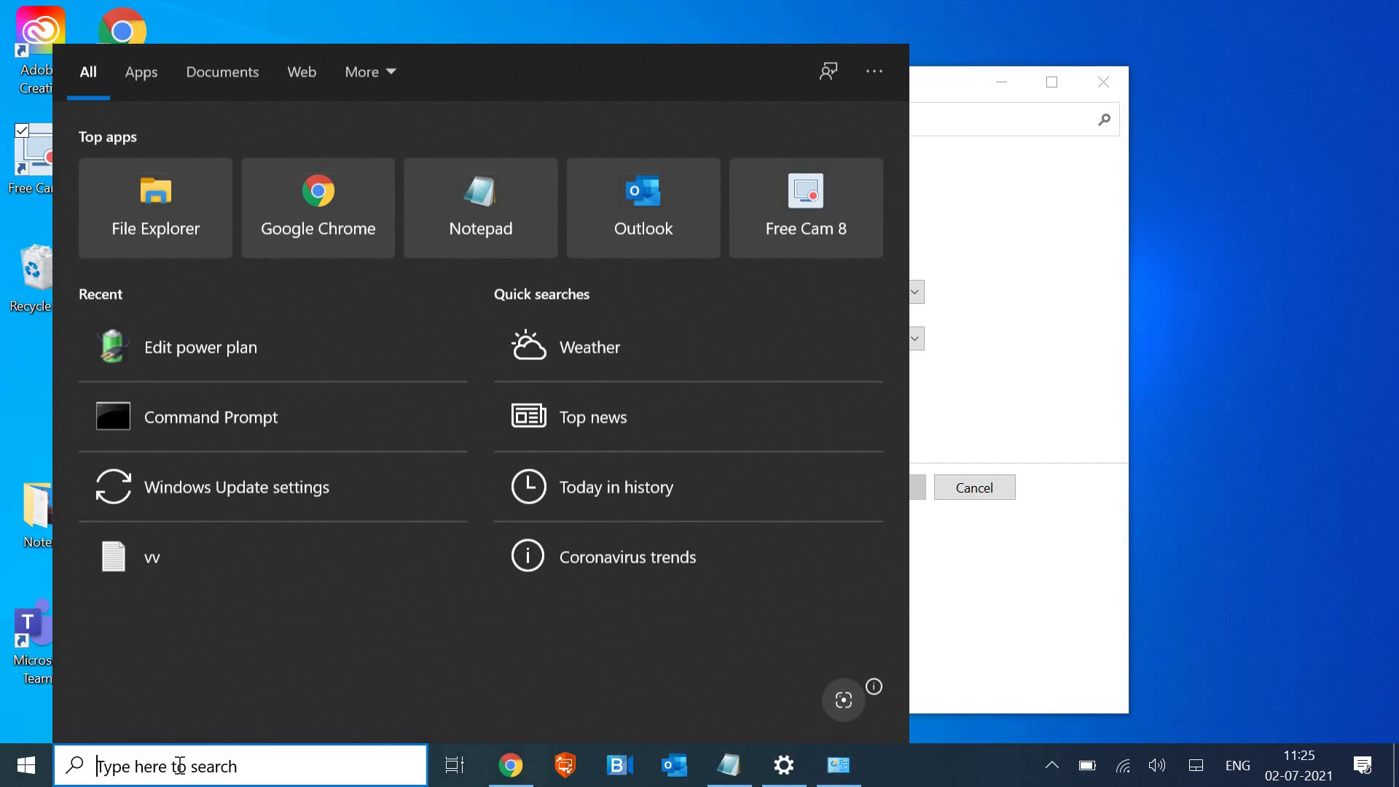
{"action": "type", "text": "cont"}
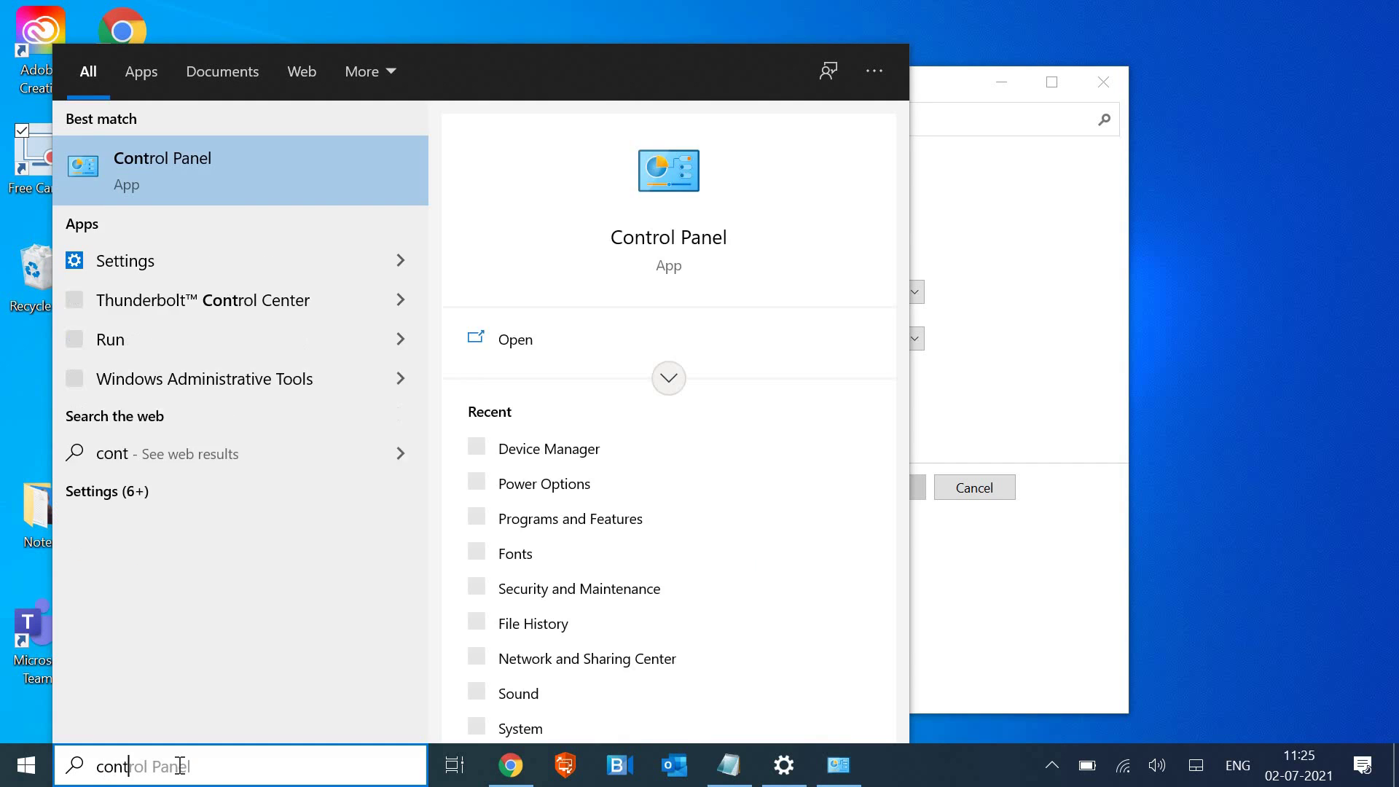
{"action": "left_click", "coordinate": [250, 182]}
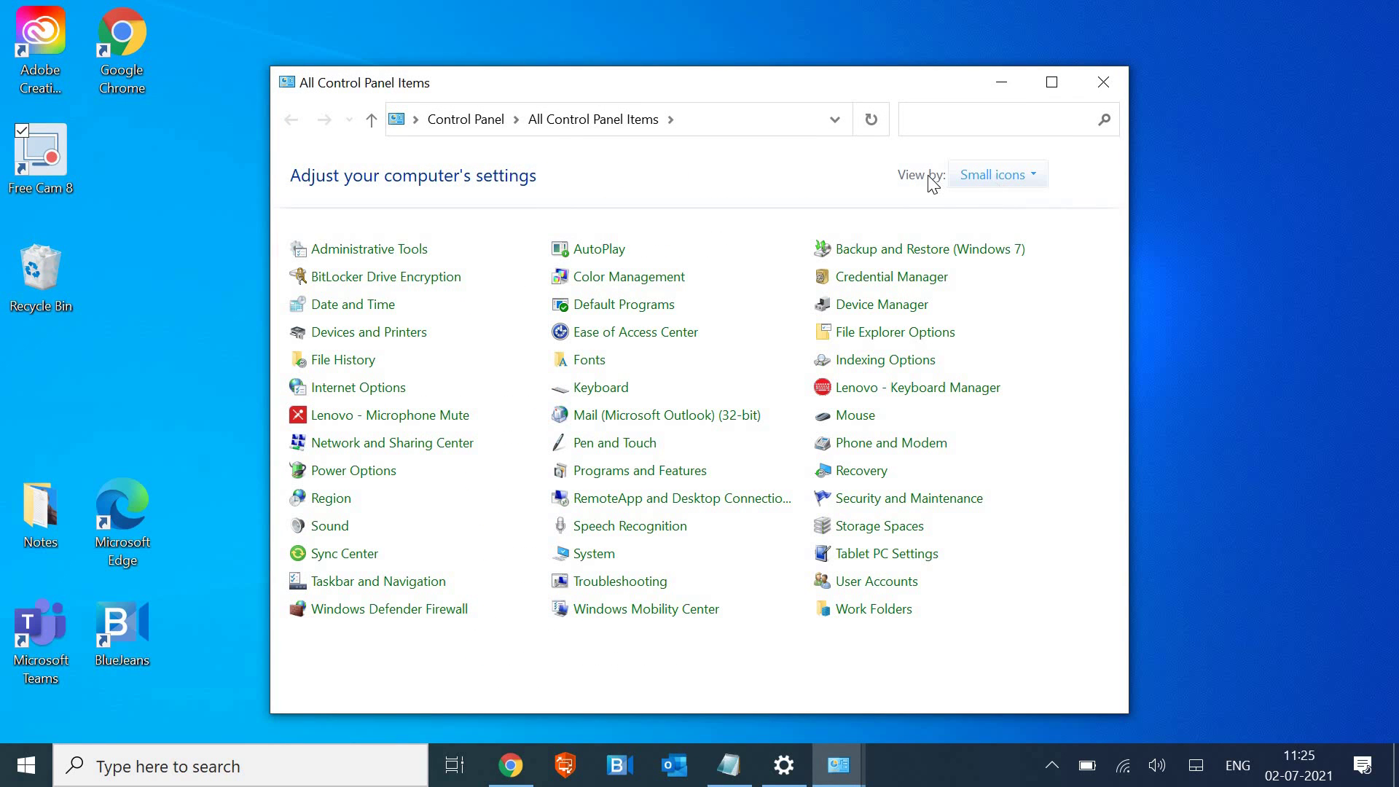
{"action": "left_click", "coordinate": [992, 179]}
{"action": "key", "text": "Up"}
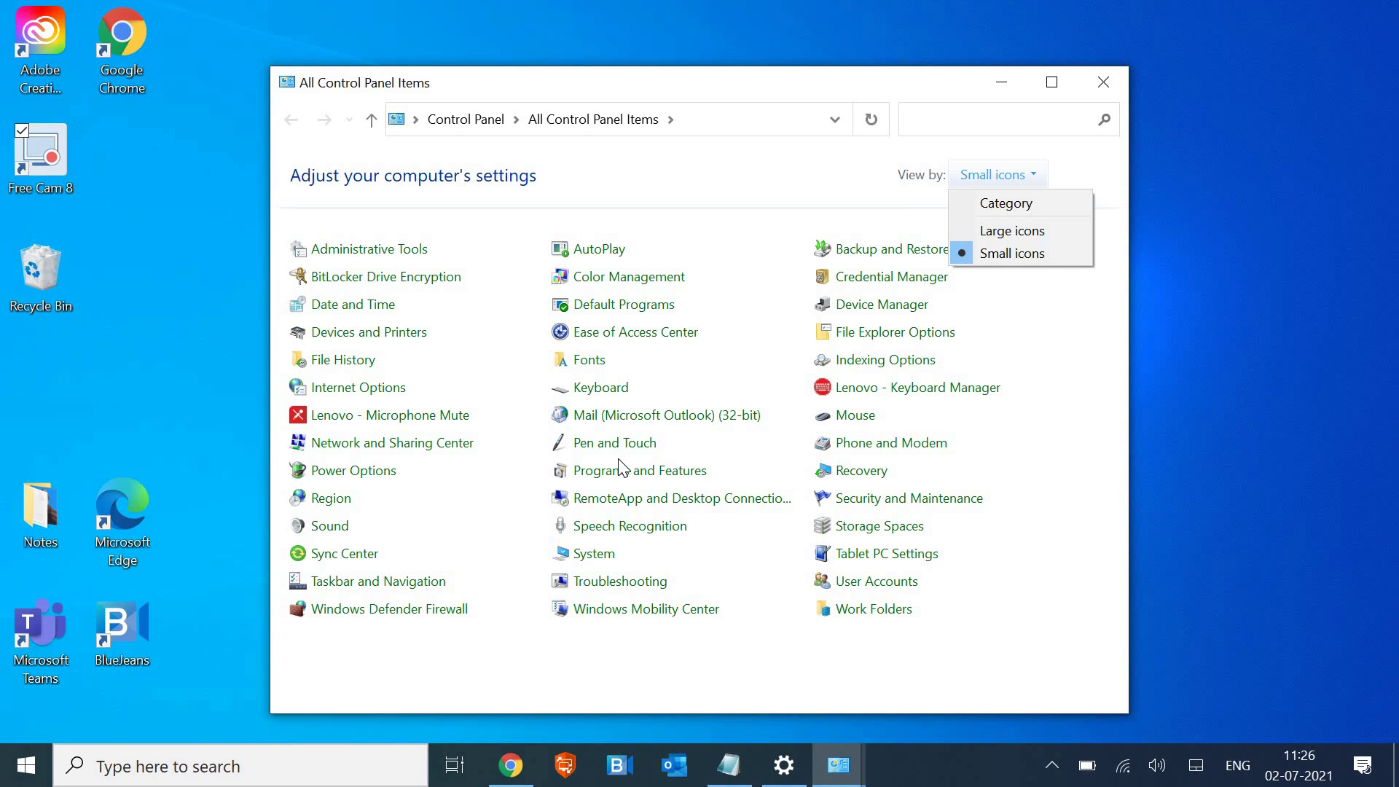
- Open Power Options and the Balanced plan's advanced power settings
{"action": "left_click", "coordinate": [370, 481]}
{"action": "left_click", "coordinate": [368, 471]}
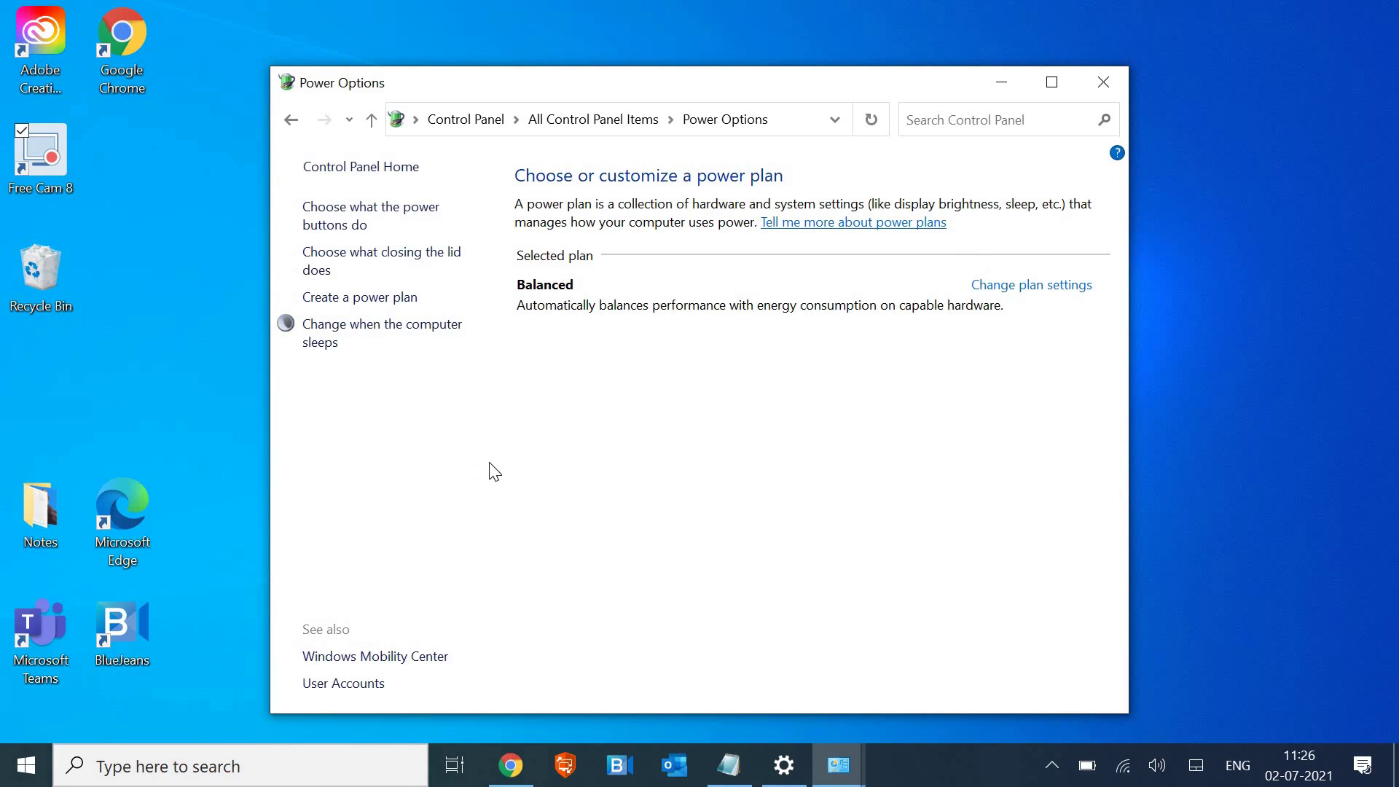
{"action": "left_click", "coordinate": [1039, 287]}
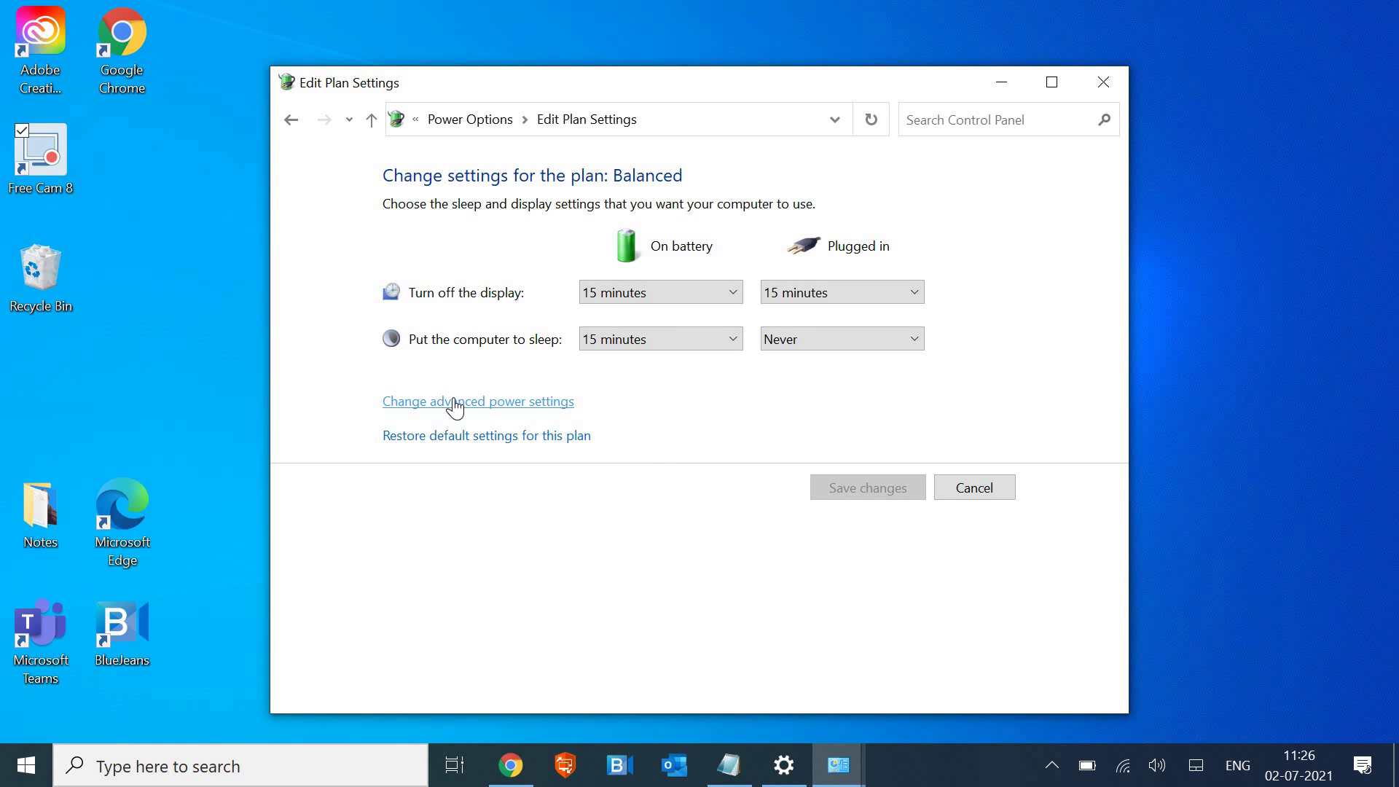
{"action": "left_click", "coordinate": [455, 403]}
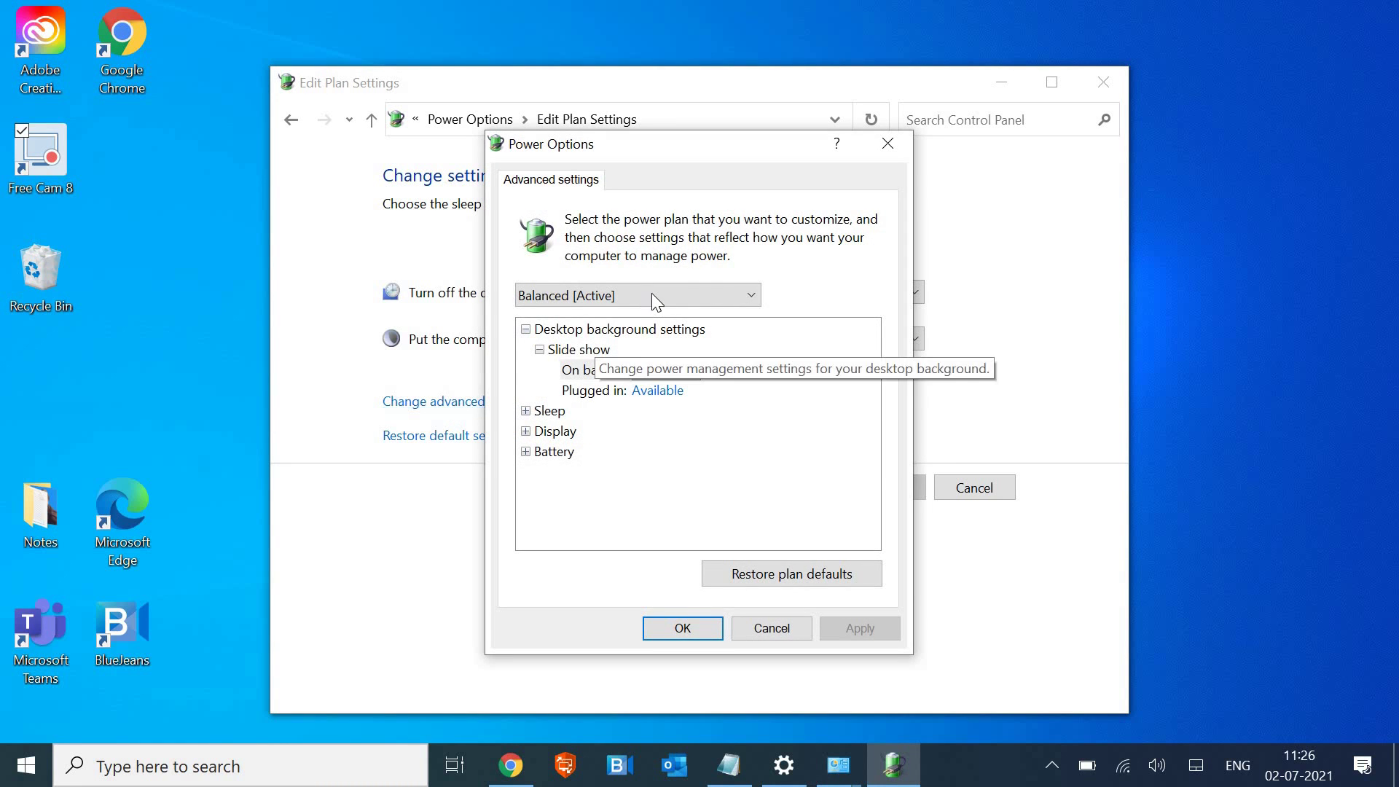
- Keep Balanced [Active] selected in the advanced settings plan dropdown
{"action": "left_click", "coordinate": [651, 293]}
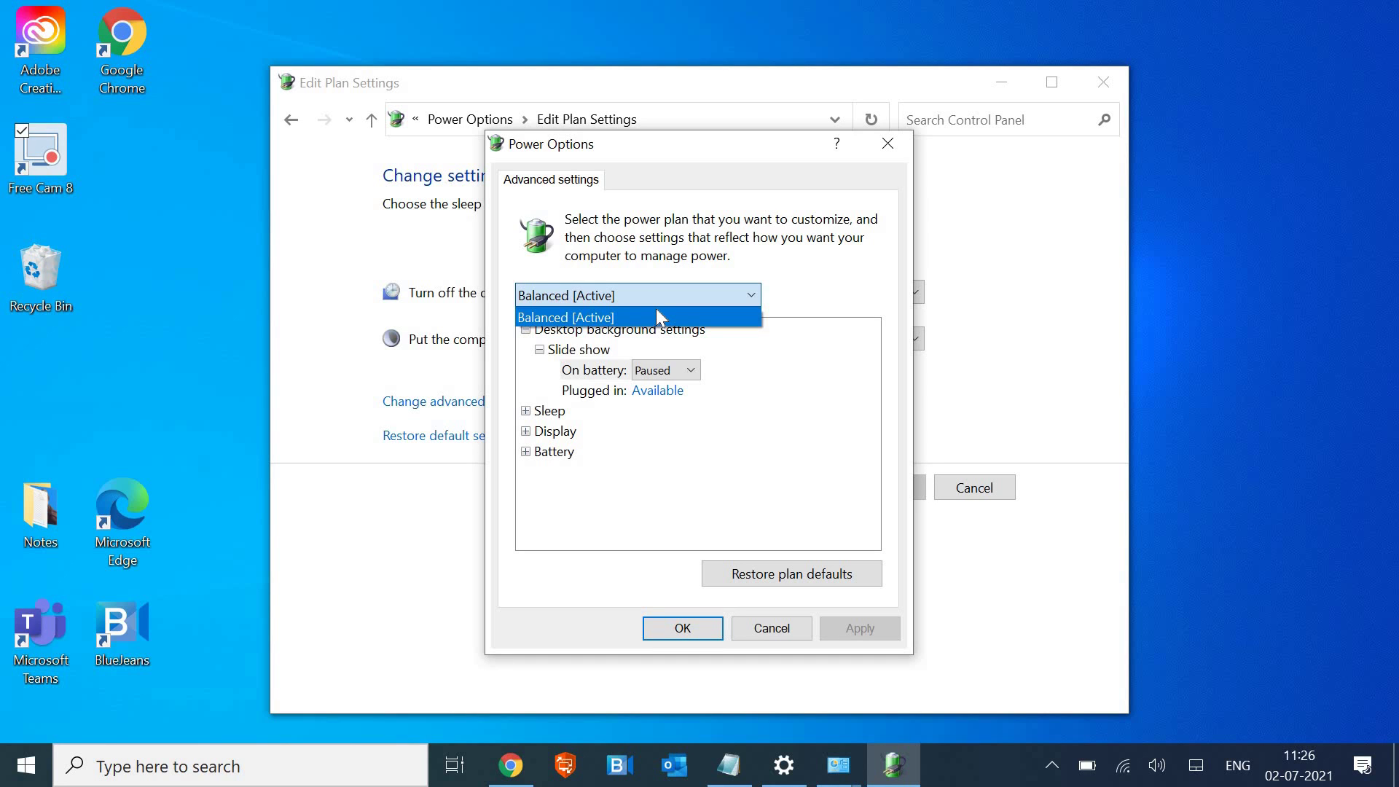
{"action": "left_click", "coordinate": [659, 314]}
{"action": "left_click", "coordinate": [667, 302]}
{"action": "left_click", "coordinate": [881, 632]}
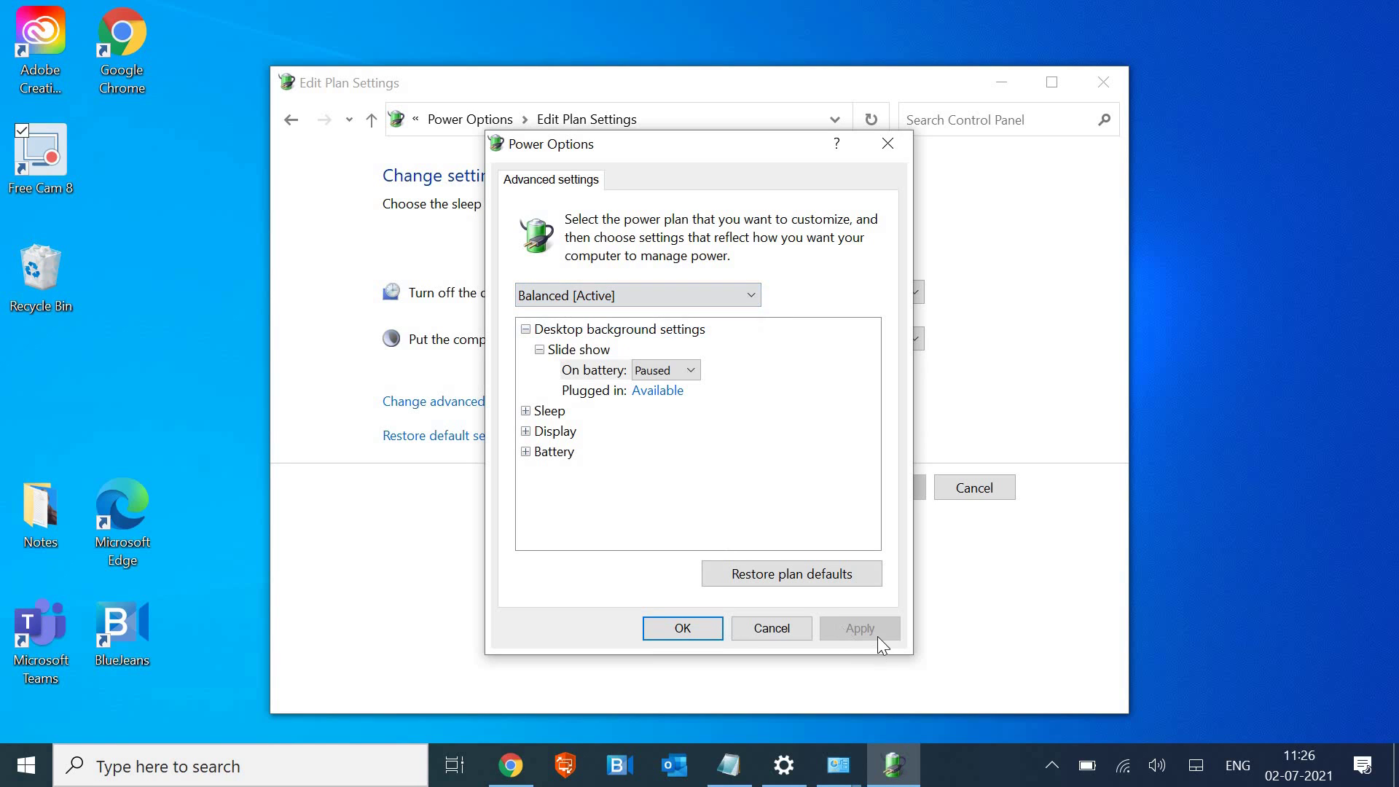